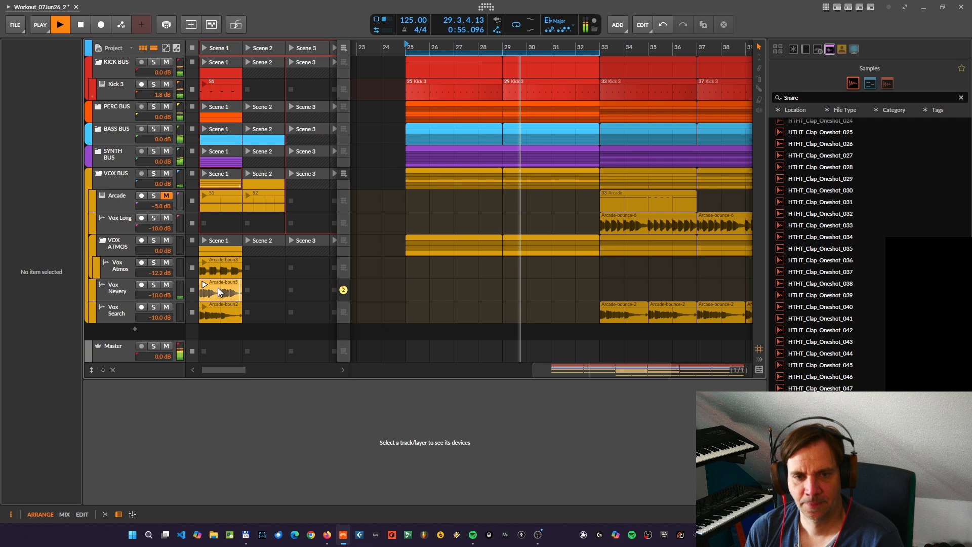
Audition the launcher clip on the Vox Nevery track within the playing arrangement, ending with playback stopped
left_click(191, 292)
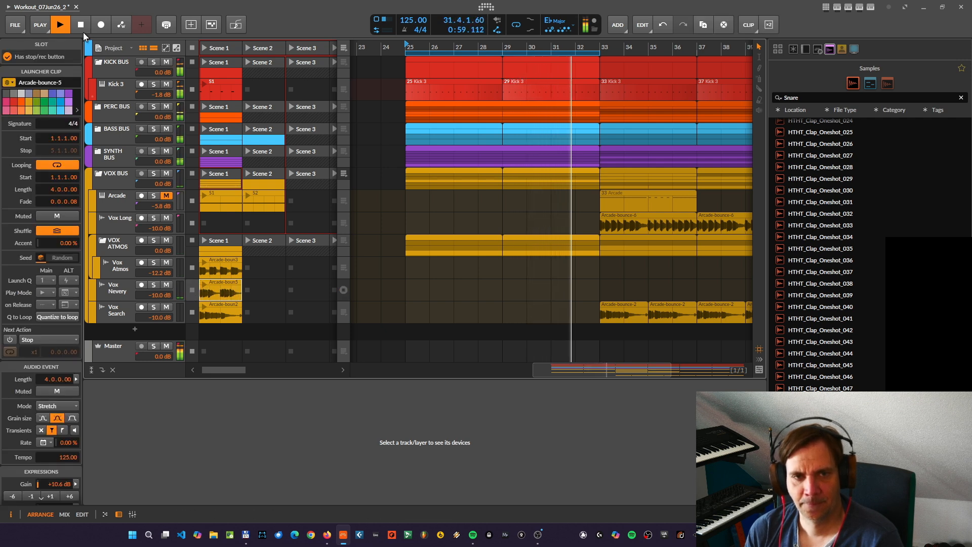
left_click(203, 284)
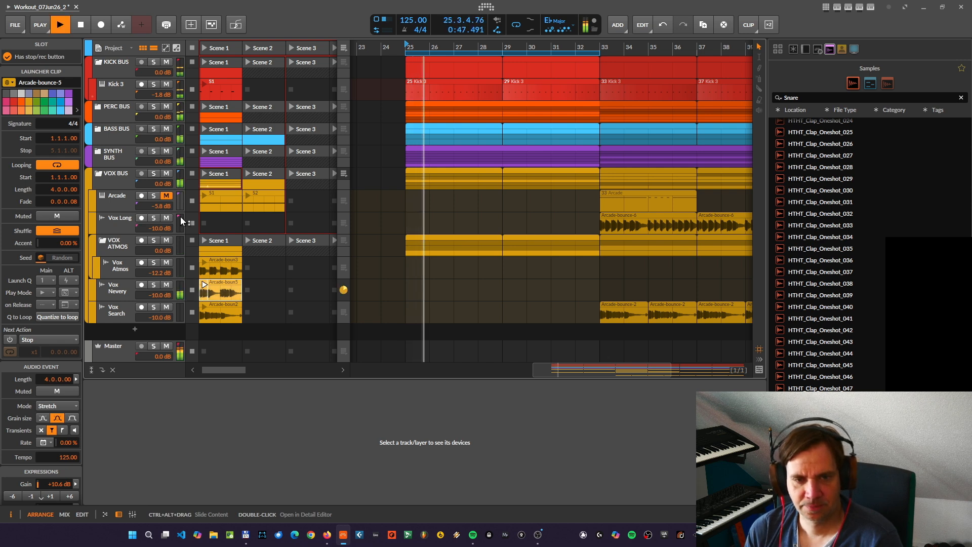
left_click(83, 23)
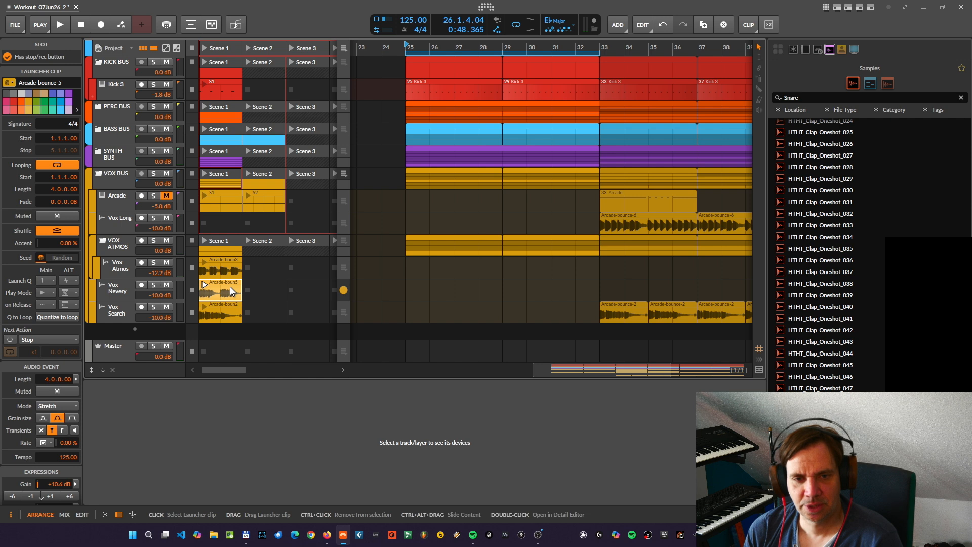
Place the Vox Nevery launcher clip in the arrangement at bar 25 and shorten it to a length of 0.1.3.64
left_click_drag(230, 290, 415, 285)
left_click_drag(500, 289, 413, 293)
scroll(407, 297, "up", 3)
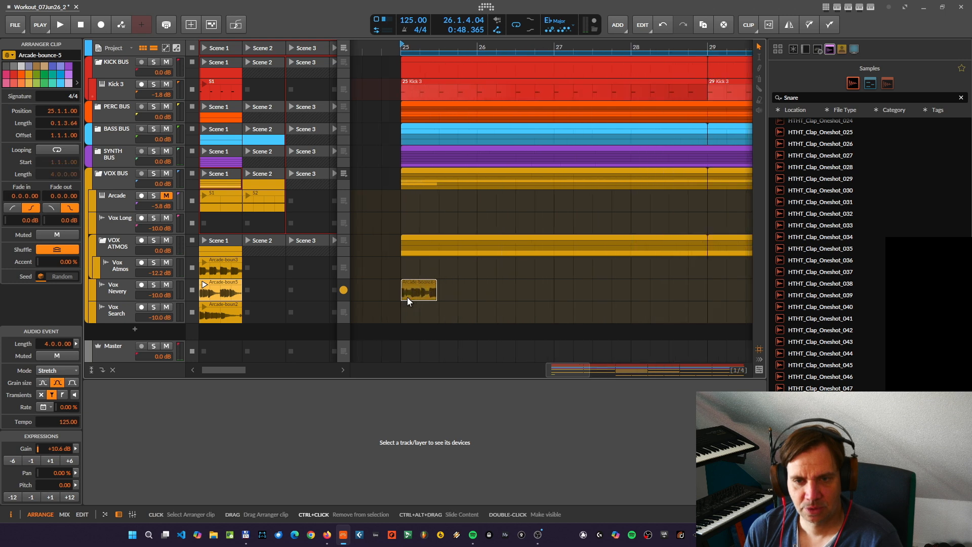
Return the Vox Nevery track to arranger playback, solo it and listen to the short clip at bar 25
left_click(344, 290)
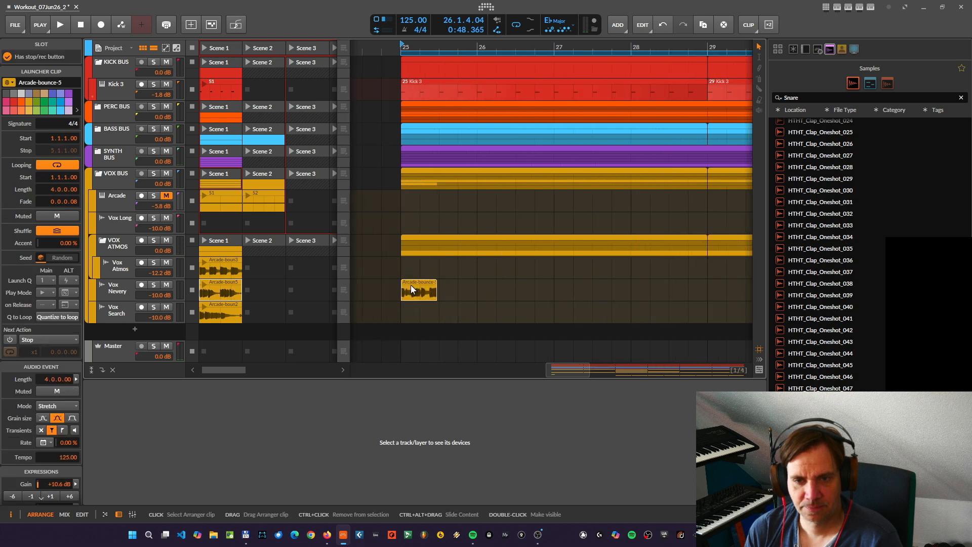
left_click(411, 290)
left_click(151, 295)
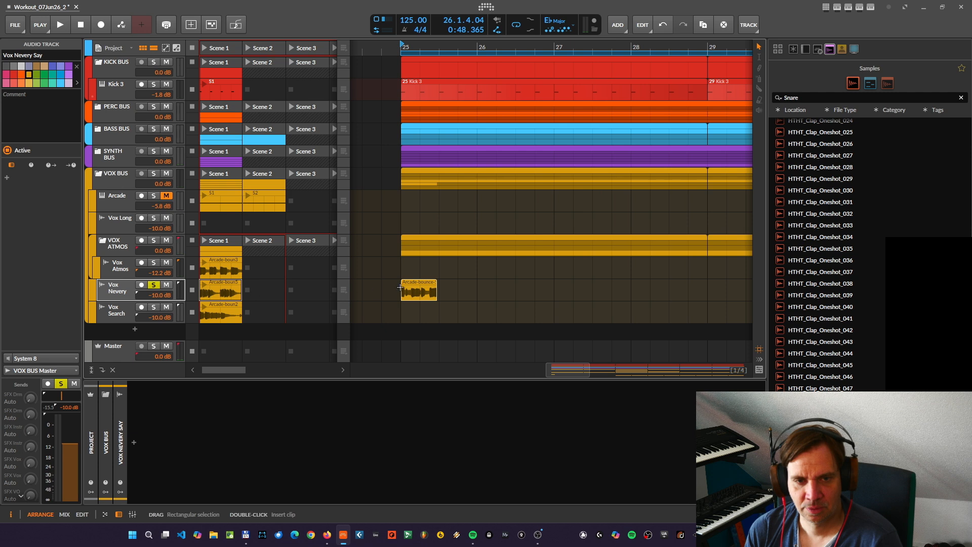
key("space")
key("space")
key("space")
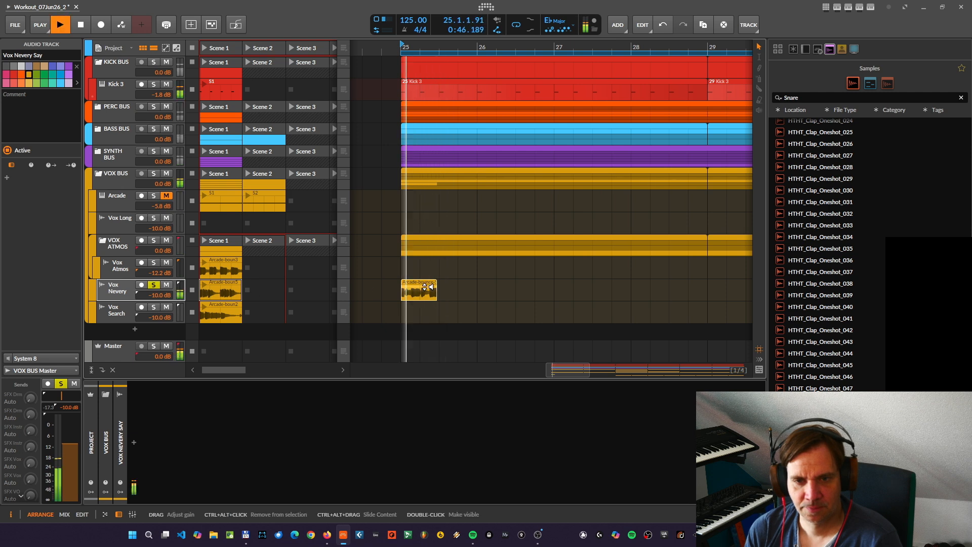
key("space")
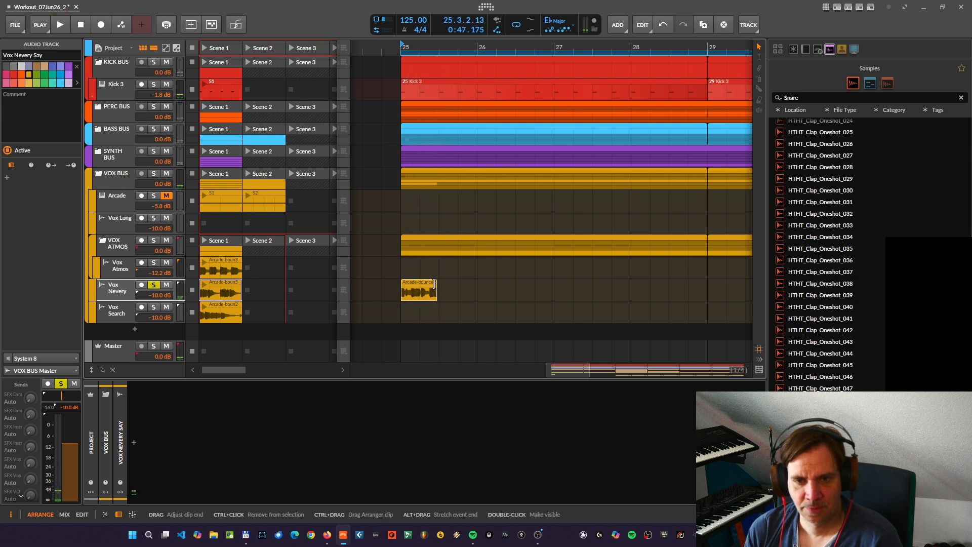
Trim the end of the clip at bar 25 to a length of 0.1.0.00 and check it by playback
left_click_drag(433, 284, 428, 284)
key("space")
key("space")
key("space")
key("space")
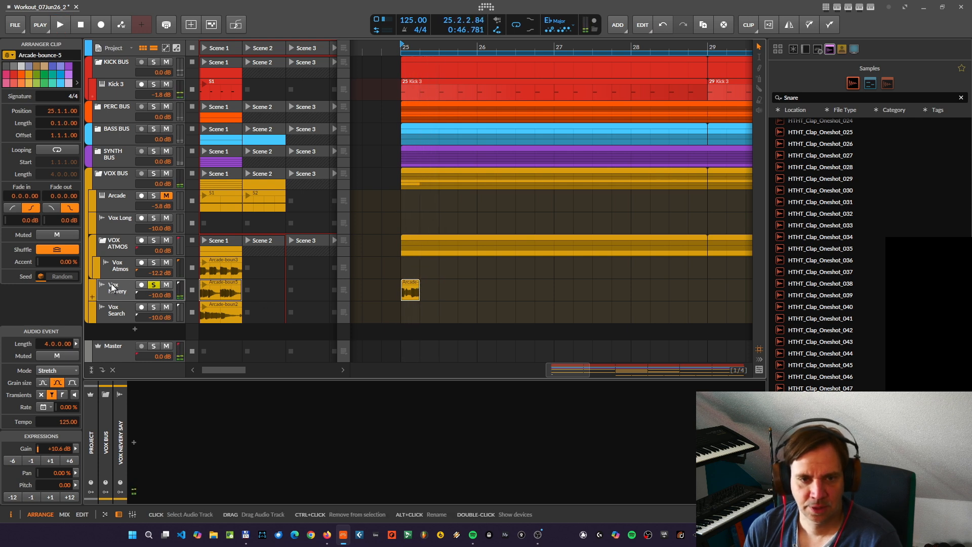
Search the audio effects for SoundToys and insert SpaceBlender on the Vox Nevery track
left_click(119, 412)
left_click(133, 442)
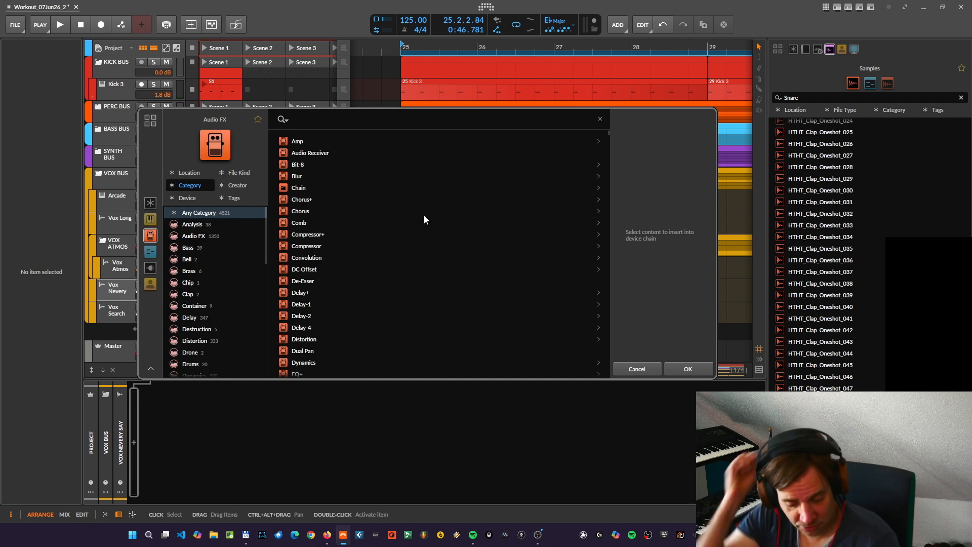
type("Sou")
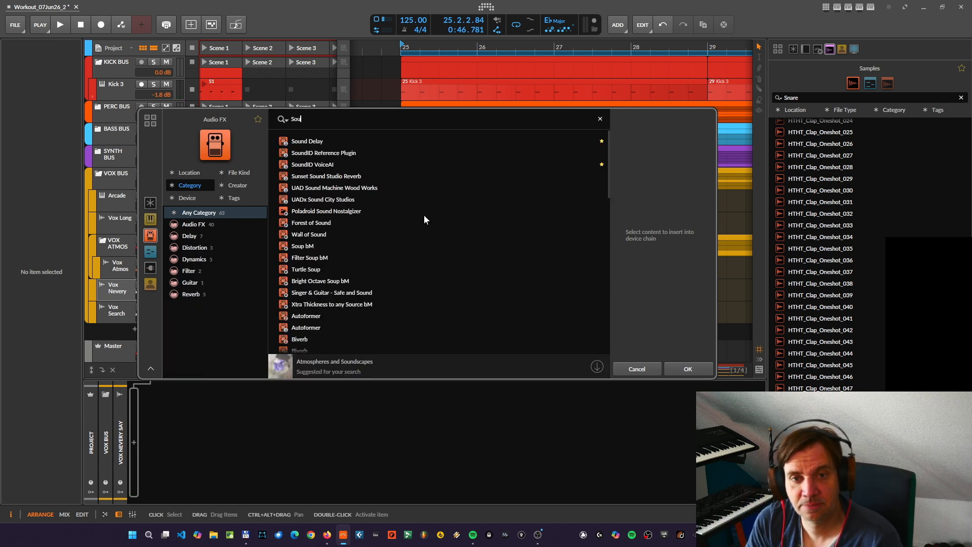
type("ndToys")
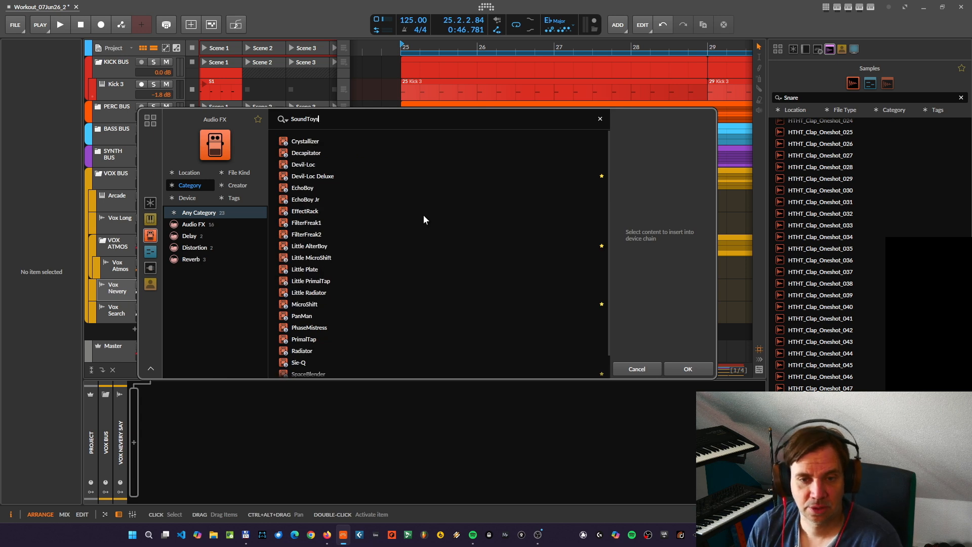
scroll(332, 336, "down", 1)
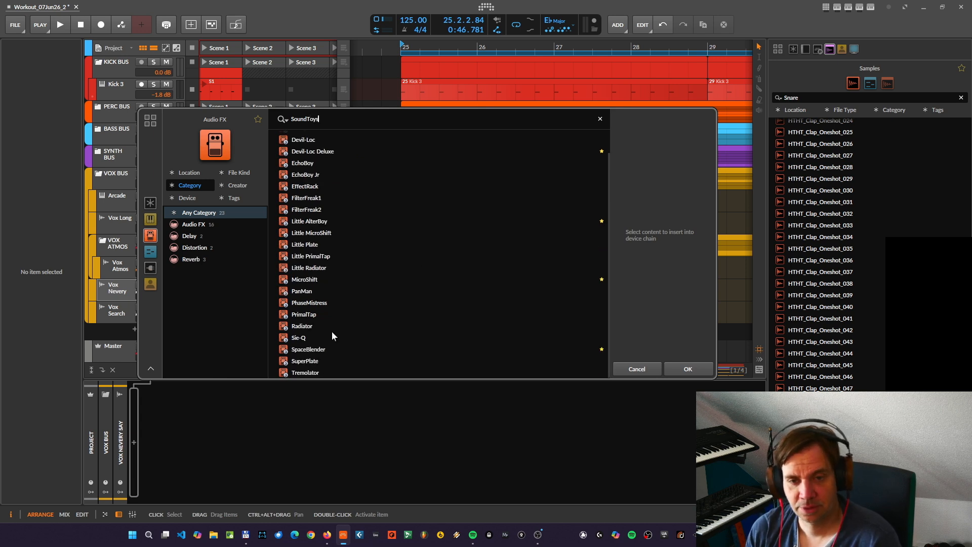
left_click(313, 350)
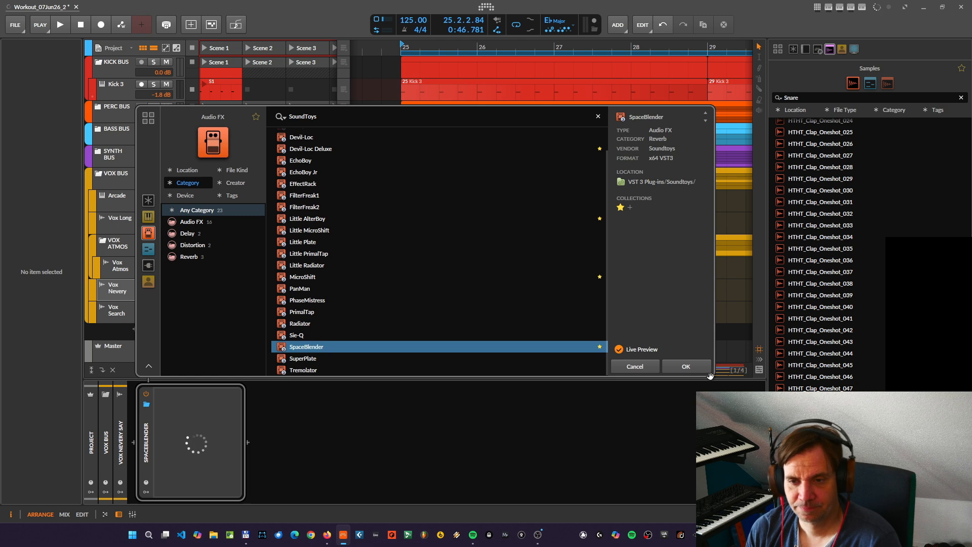
left_click(701, 368)
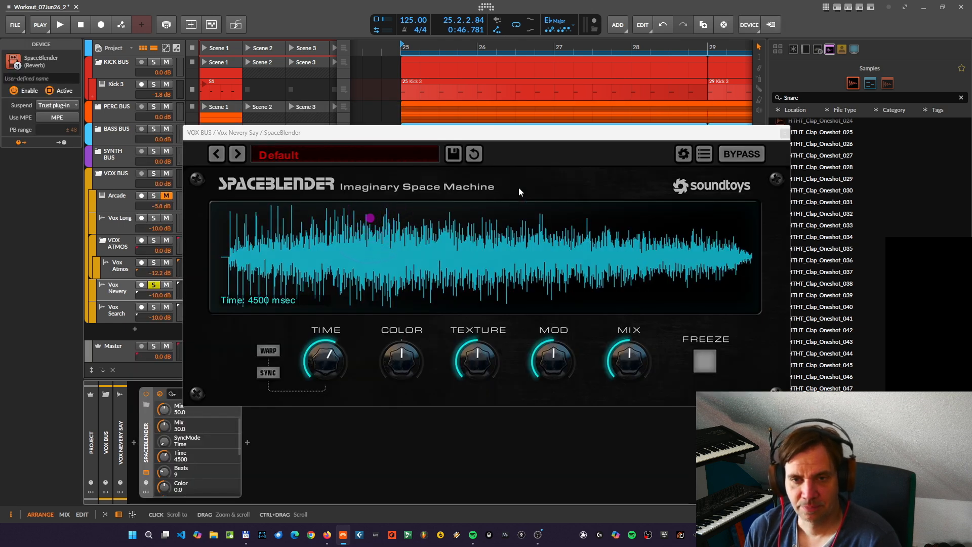
Reopen the SpaceBlender window and position it clear of the track headers while the soloed vocal plays
left_click_drag(536, 136, 623, 104)
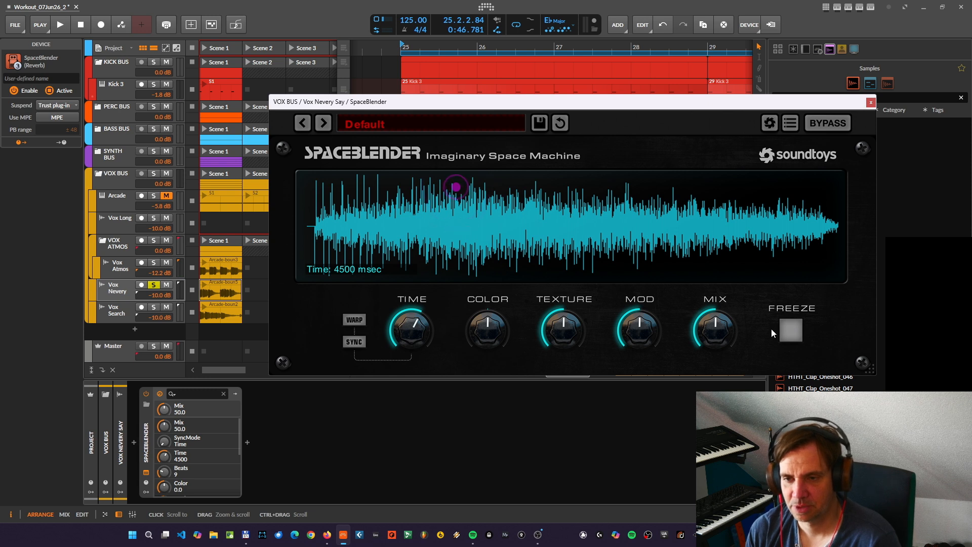
key("Escape")
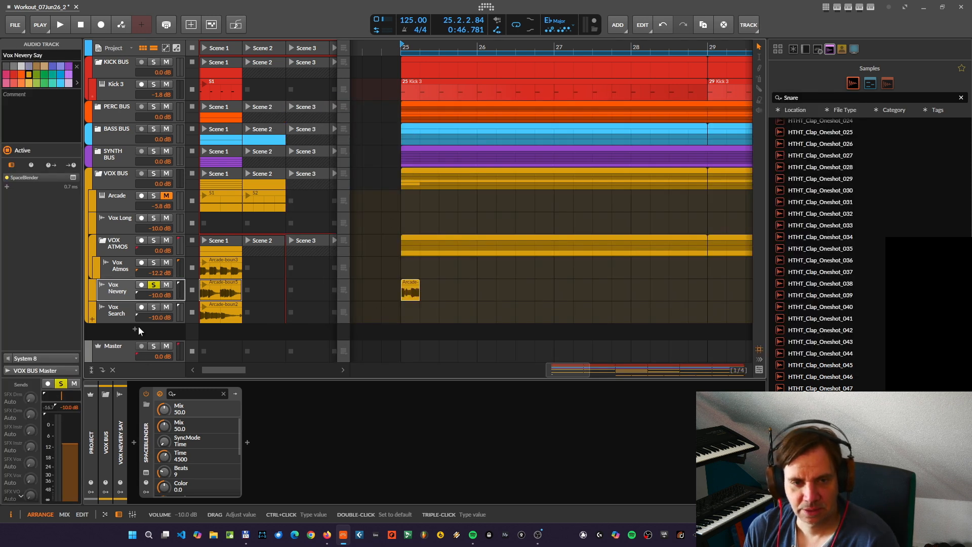
left_click(146, 474)
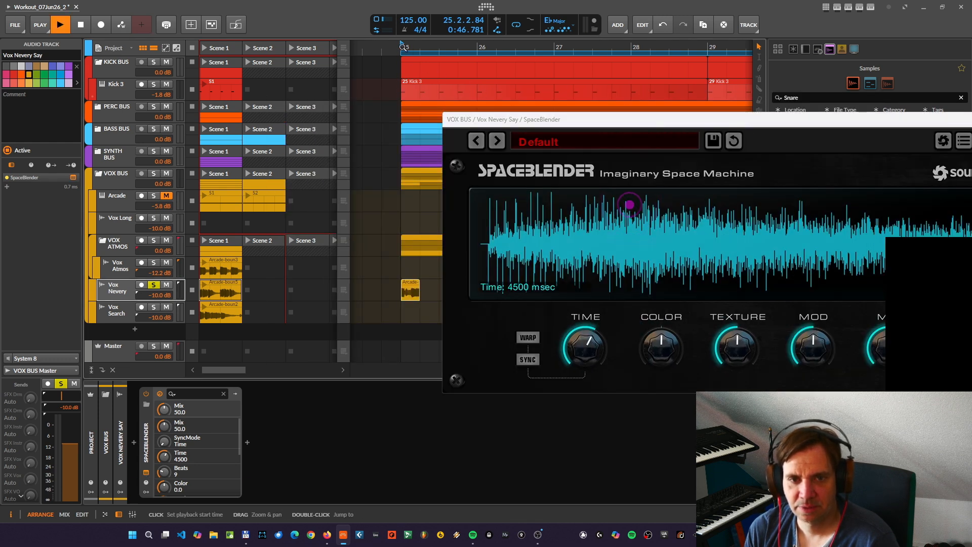
left_click_drag(665, 126, 483, 134)
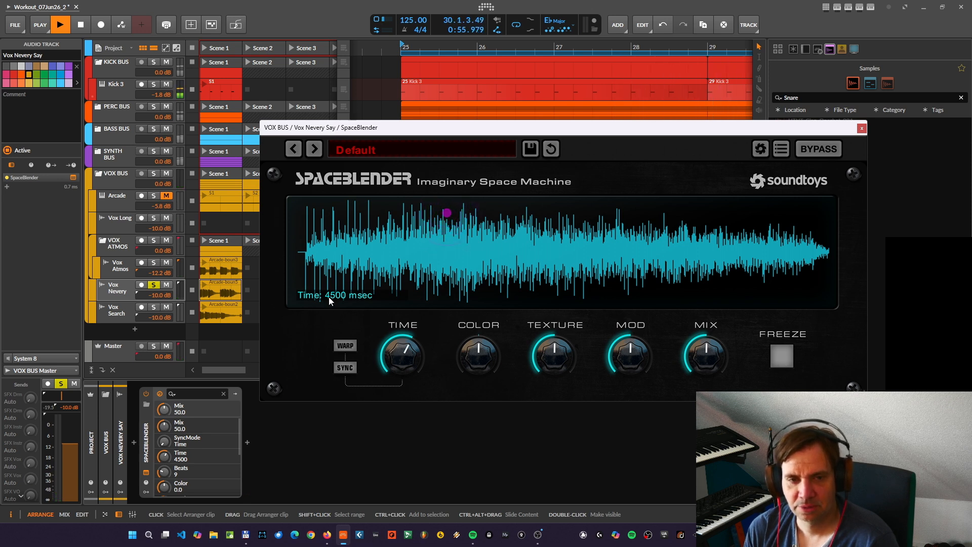
left_click(129, 291)
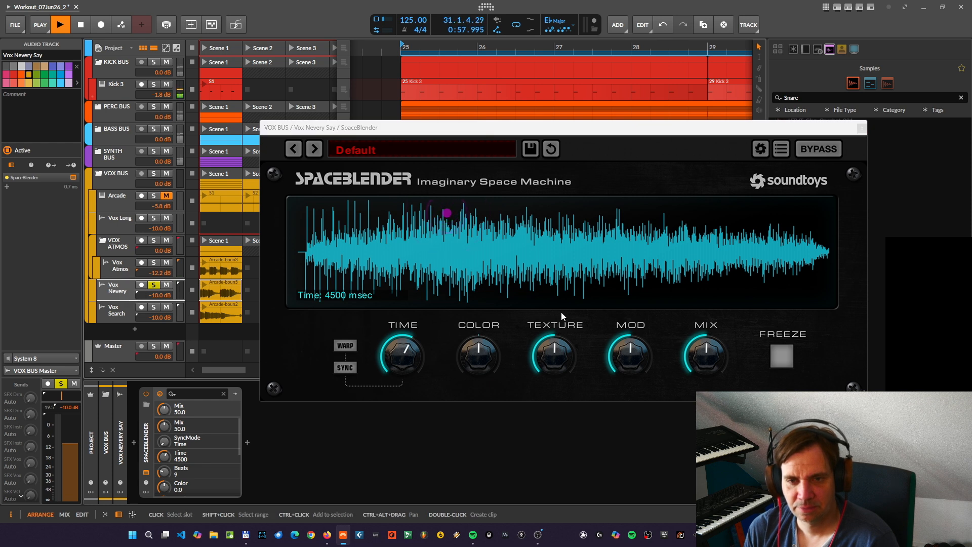
Freeze SpaceBlender's reverb and reshape it with a more central envelope peak, Mod at 69.5 and Time at 3484 ms
left_click(782, 356)
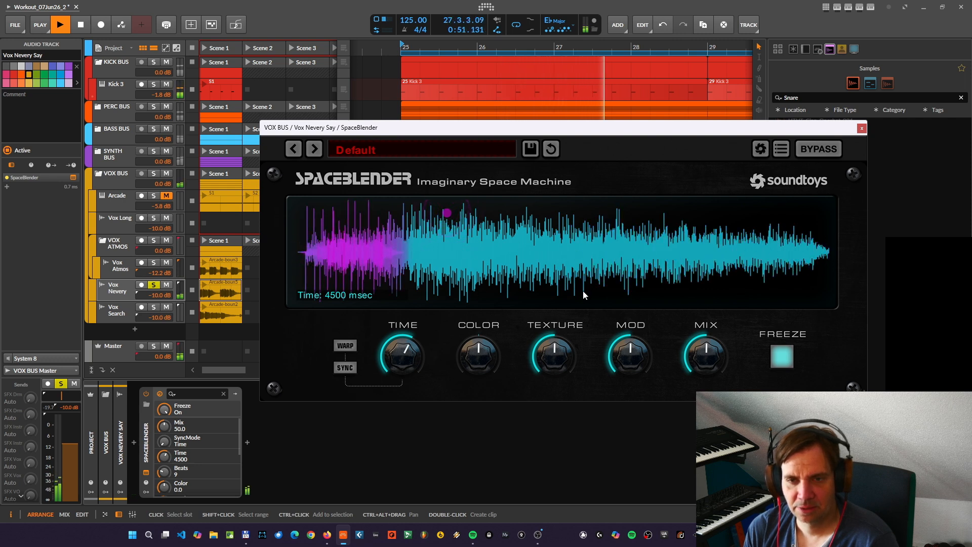
left_click_drag(447, 213, 523, 224)
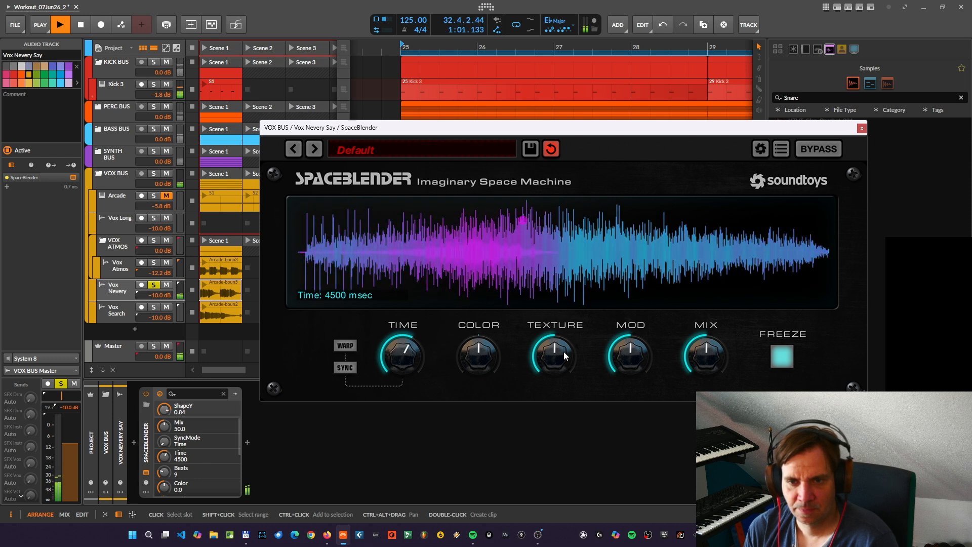
left_click_drag(632, 354, 639, 338)
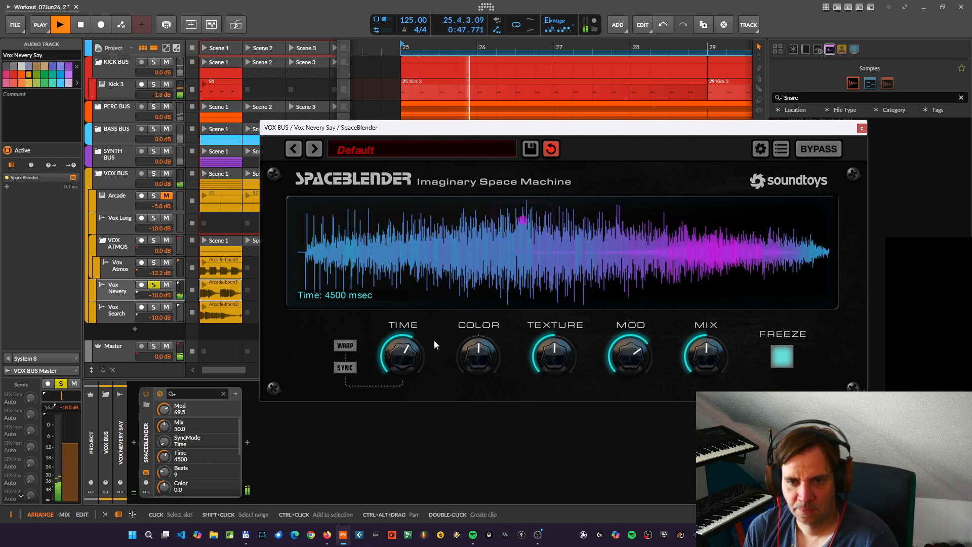
mouse_move(398, 357)
left_mouse_down()
mouse_move(405, 345)
mouse_move(400, 364)
left_mouse_up()
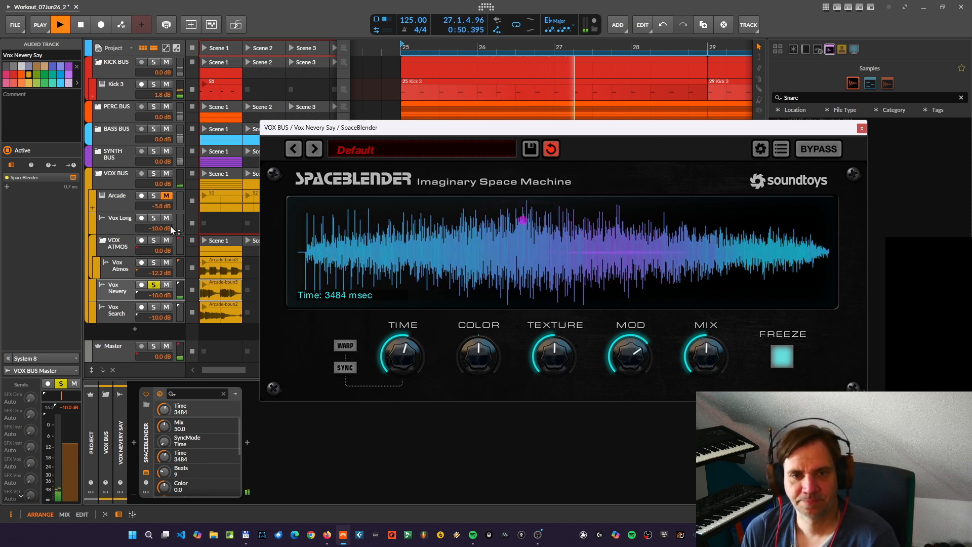
Bring the Vox Nevery track back into the full mix at -1.6 dB and shift SpaceBlender's envelope peak to ShapeX 0.80
left_click(153, 284)
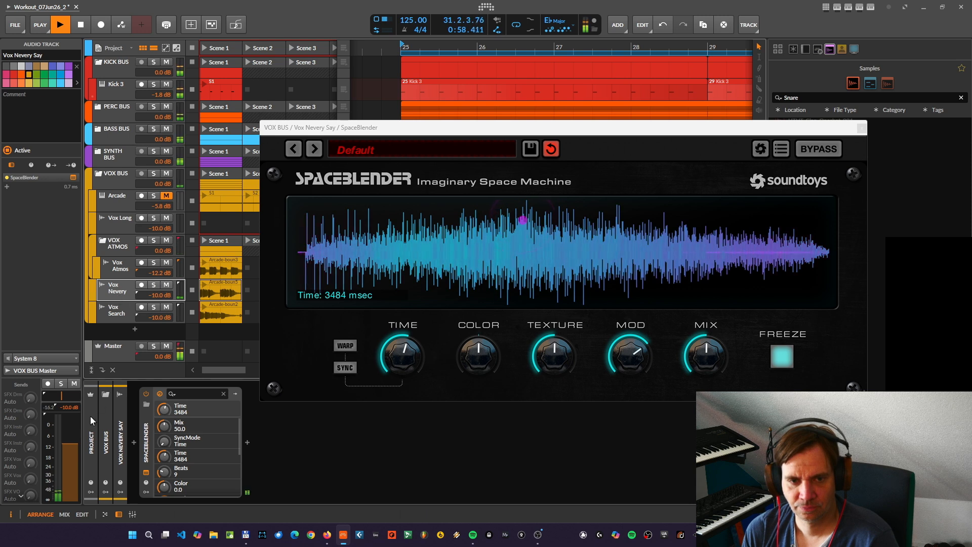
left_click_drag(75, 440, 75, 427)
left_click_drag(523, 221, 720, 250)
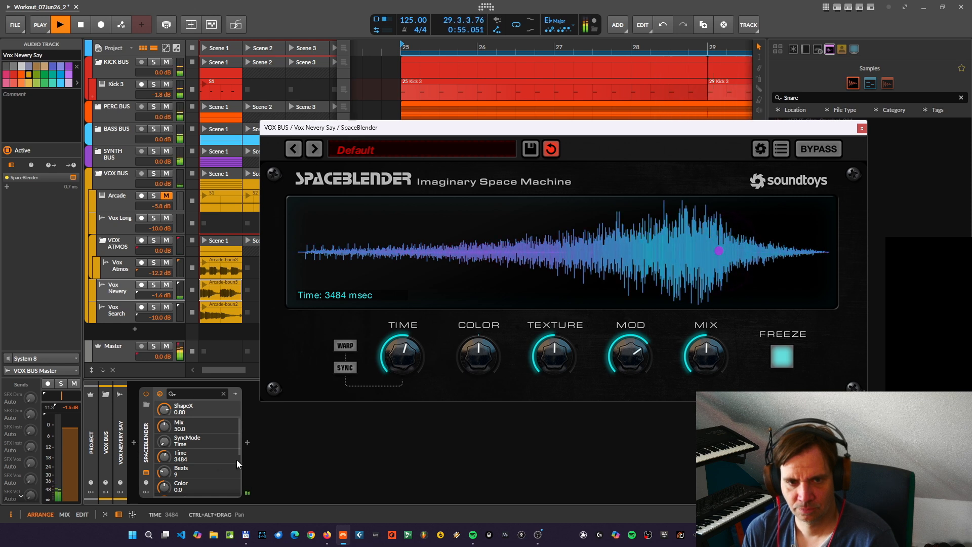
Add a Tool device after SpaceBlender and set its Gain to +5.4 dB
left_click(247, 443)
left_click(246, 443)
type("Tool")
key("Down")
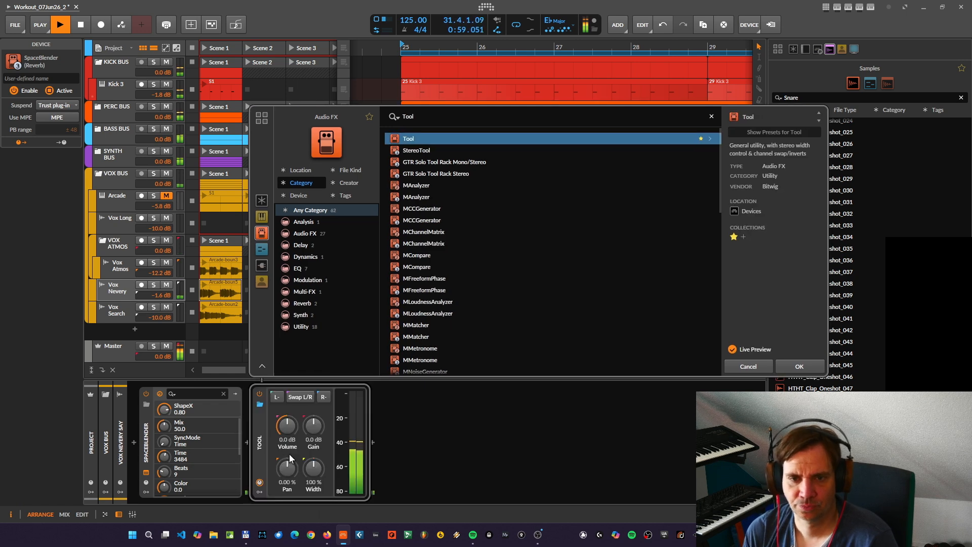
left_click(798, 366)
left_click_drag(313, 425, 313, 413)
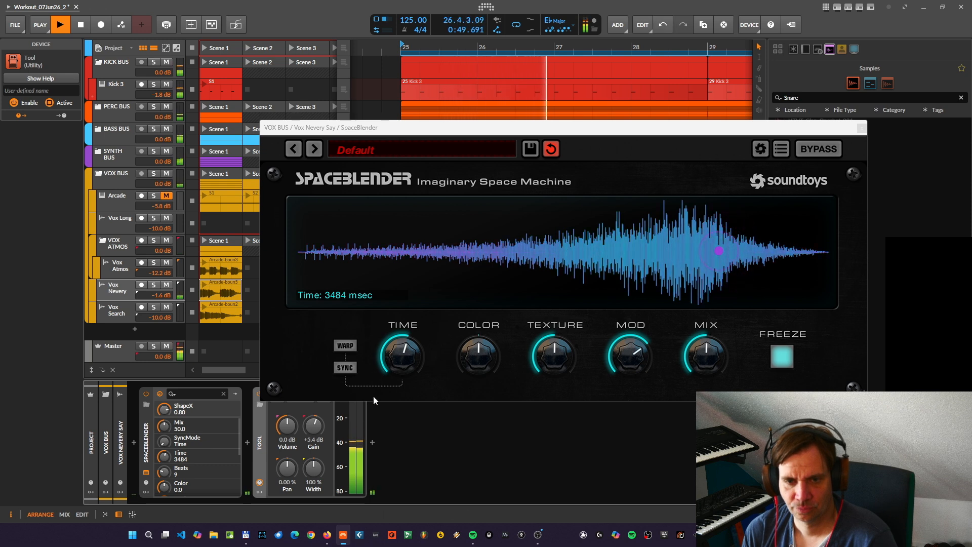
Switch SpaceBlender's Freeze off and on again to capture a new sound, and set the Tool Gain to +2.9 dB
left_click(788, 362)
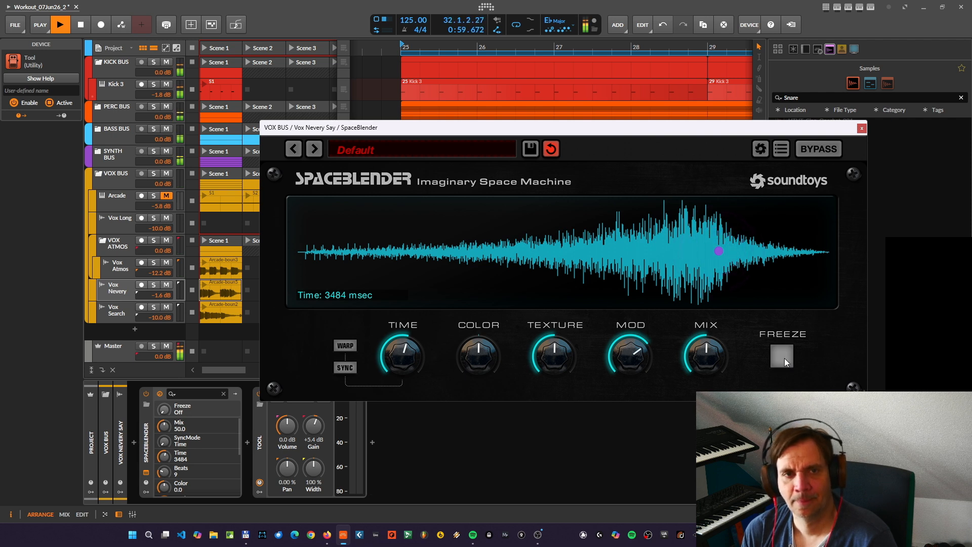
left_click(783, 361)
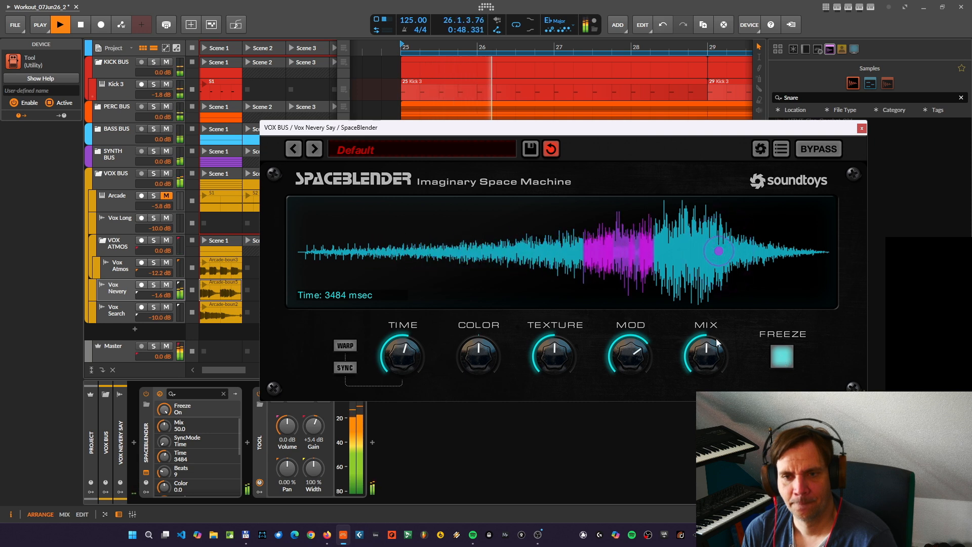
left_click_drag(313, 426, 314, 436)
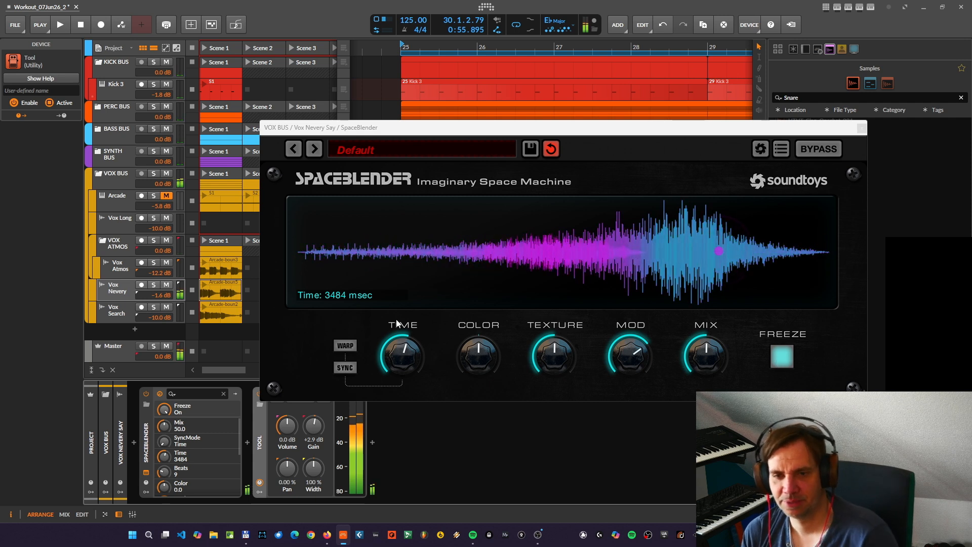
Close the SpaceBlender window and mute the Vox Nevery track
left_click(105, 292)
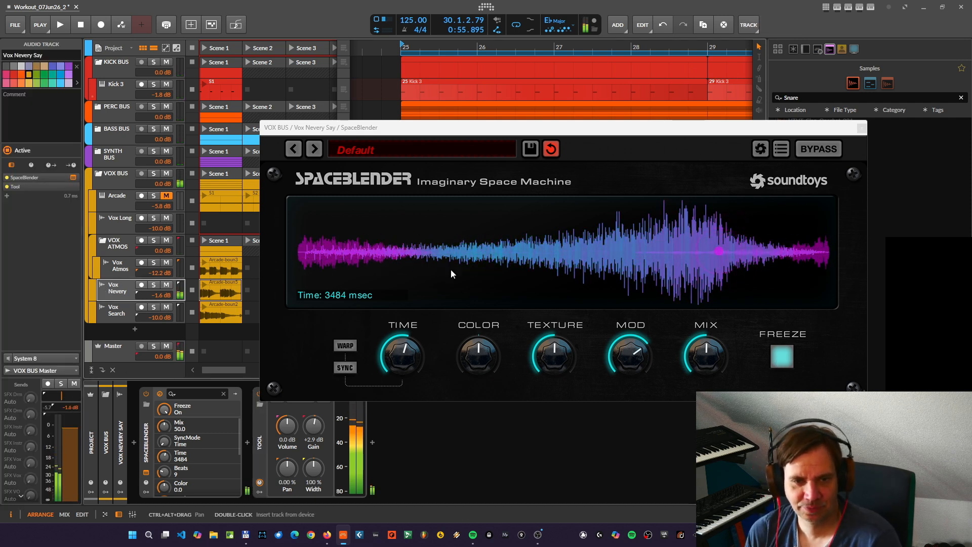
left_click(861, 128)
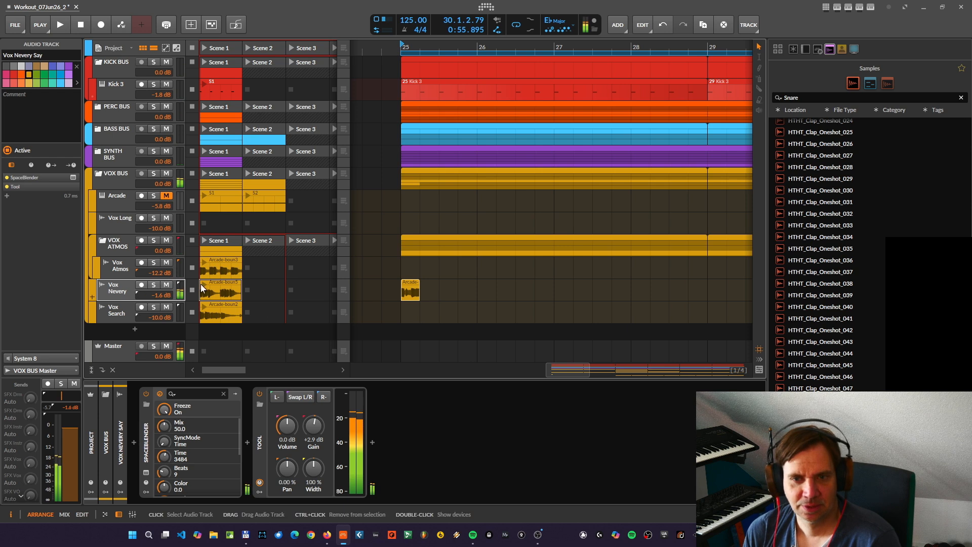
key("minus")
key("minus")
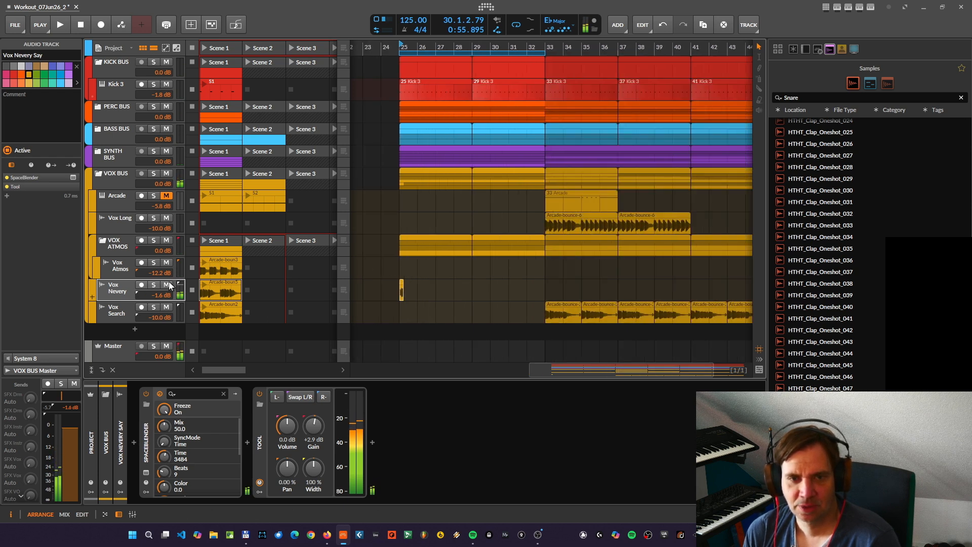
left_click(74, 384)
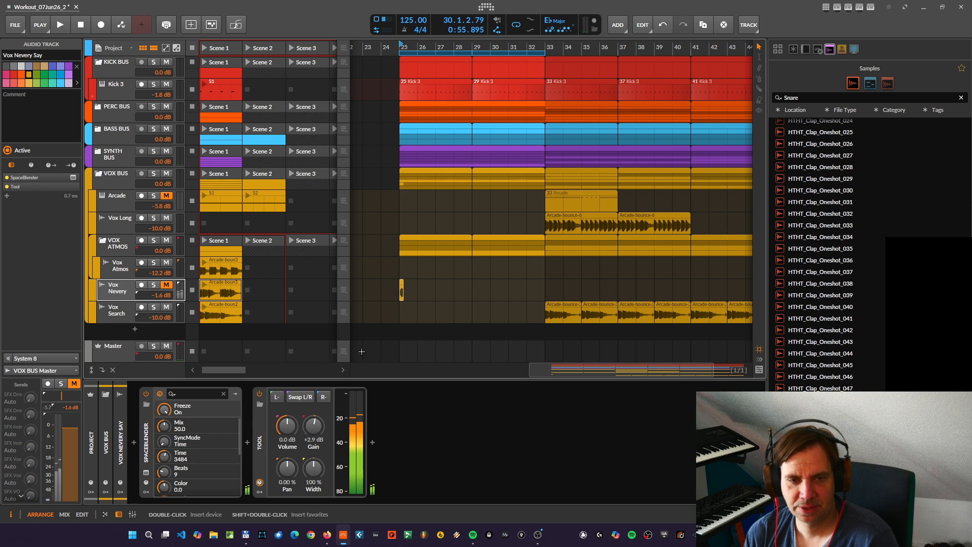
Add an audio track below Vox Nevery Say and set its input to that track's Tool Out
scroll(393, 283, "up", 5)
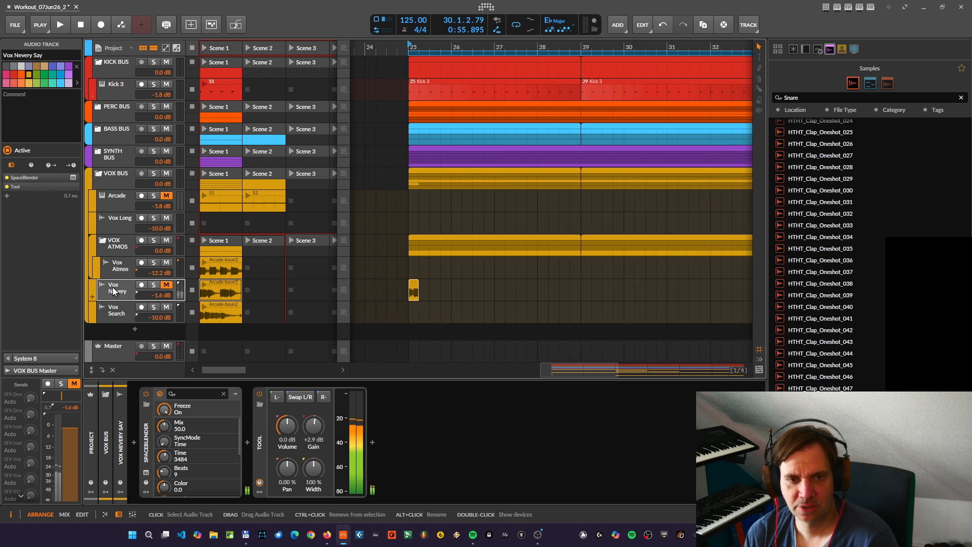
key("ctrl+t")
left_click(126, 286)
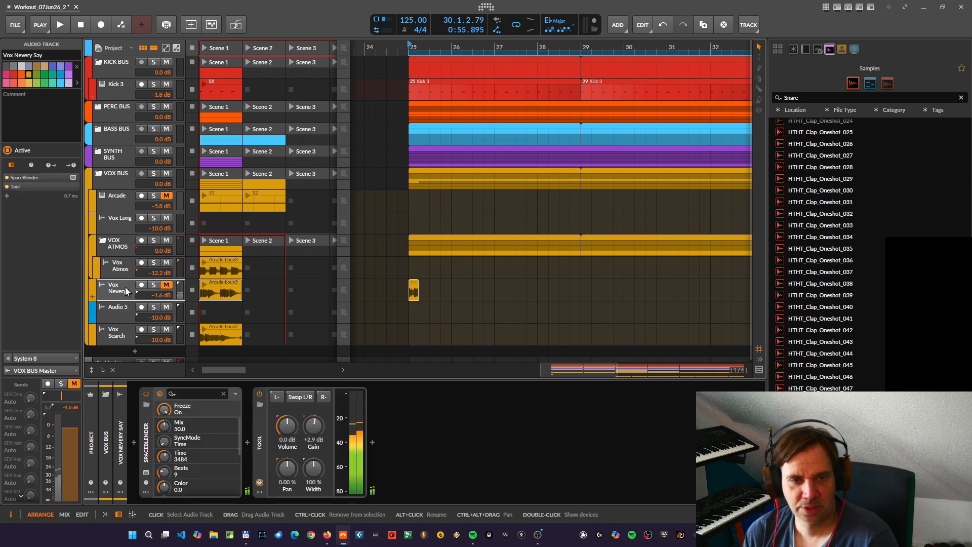
left_click(114, 321)
left_click(50, 358)
mouse_move(149, 217)
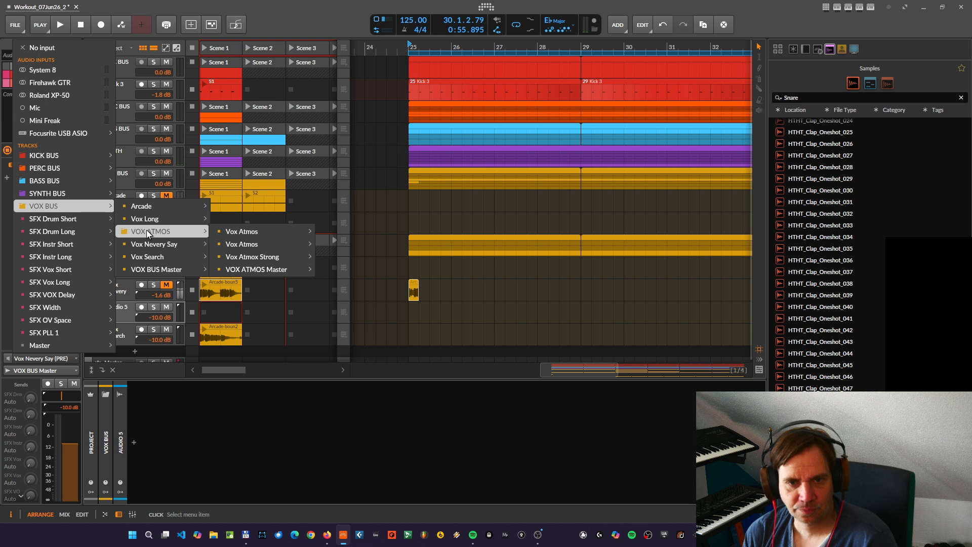
mouse_move(149, 223)
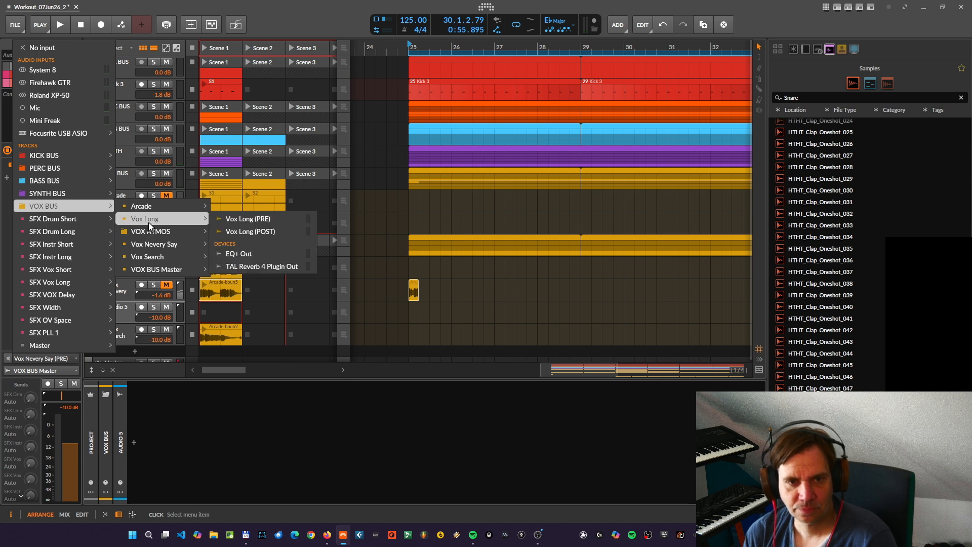
mouse_move(157, 245)
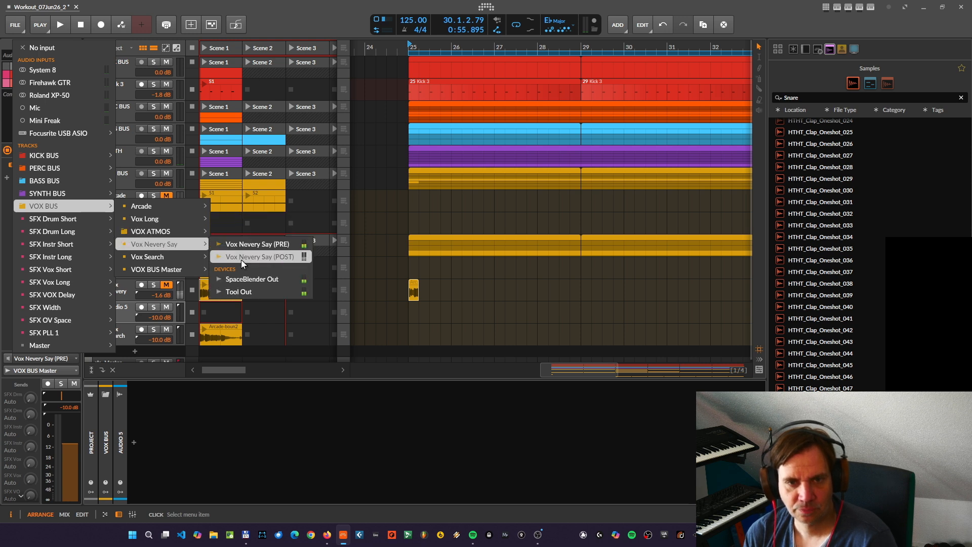
left_click(247, 292)
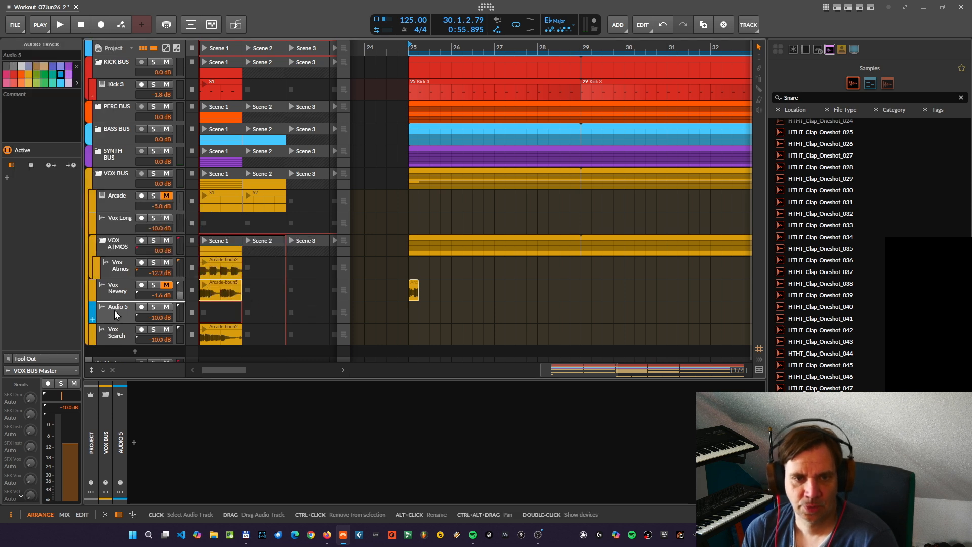
Solo and record-arm the Audio 5 track and record the frozen reverb into the looped section from bar 25 to 33
scroll(425, 251, "down", 3)
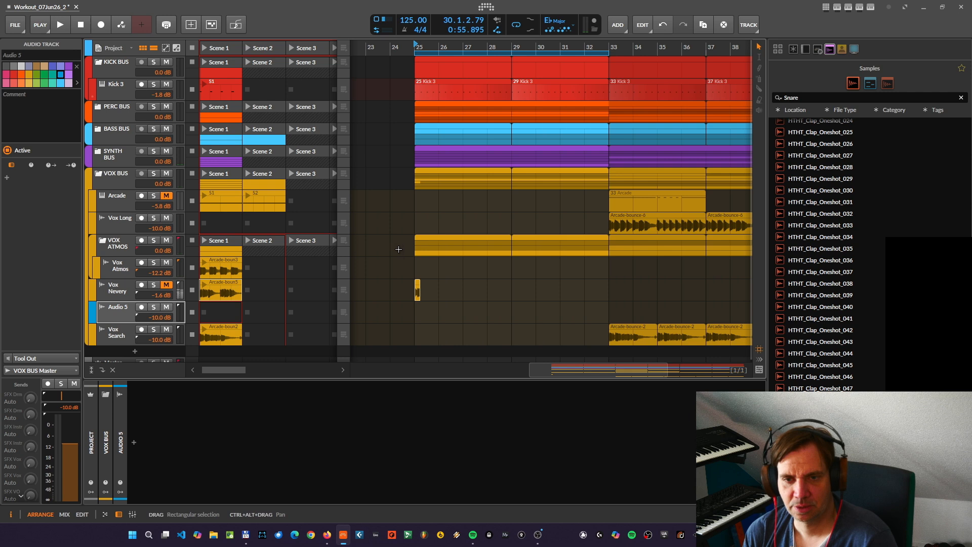
left_click(154, 306)
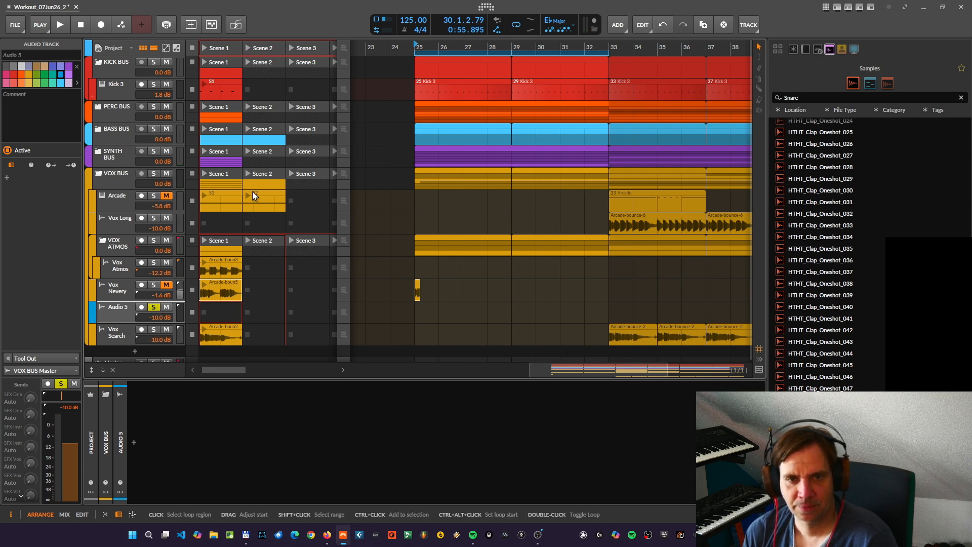
left_click(141, 307)
key("space")
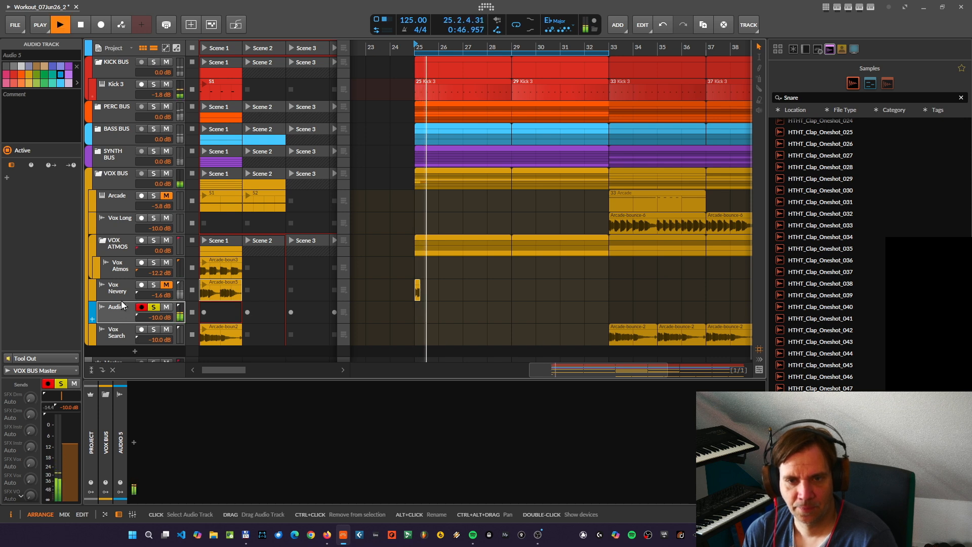
left_click(98, 25)
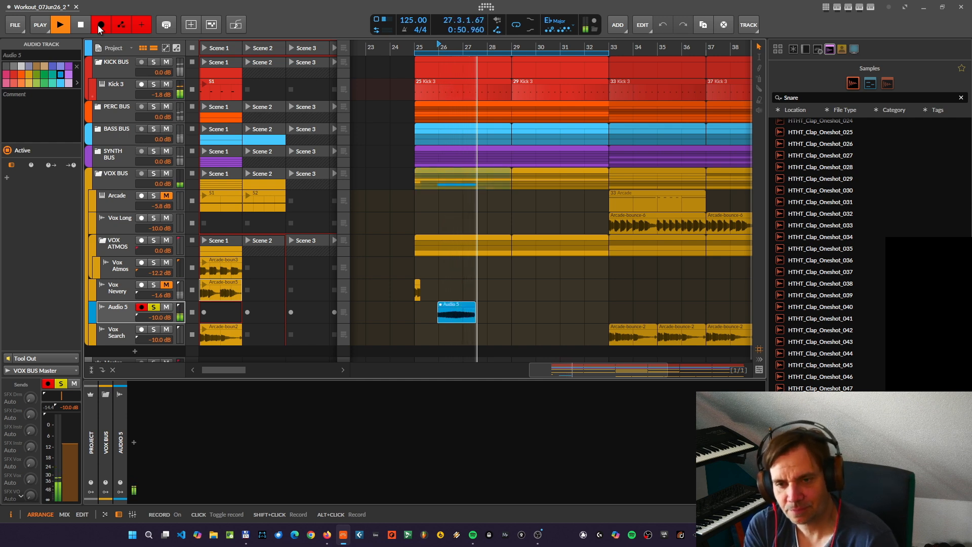
left_click(83, 23)
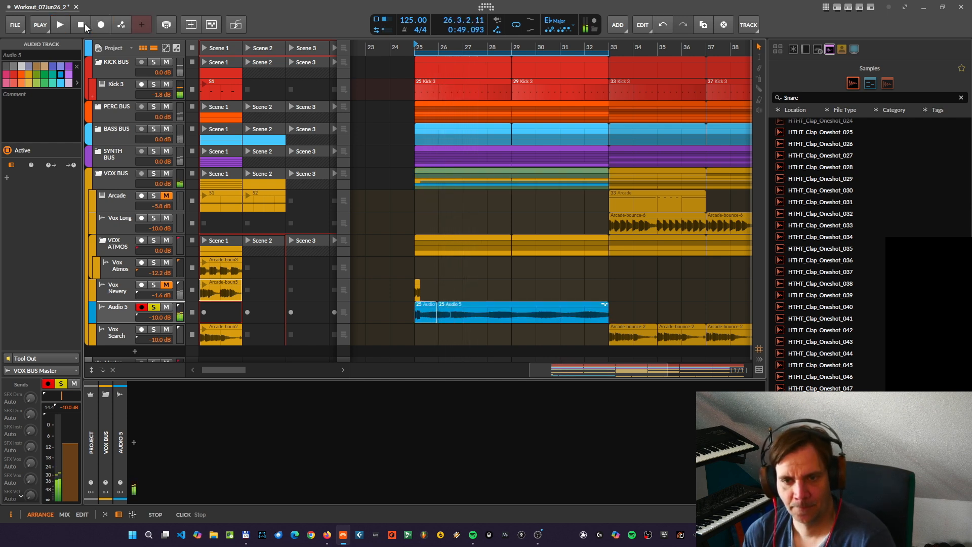
Disarm Audio 5, audition the recorded take in the full mix, and switch the track's mute and solo on
left_click(60, 24)
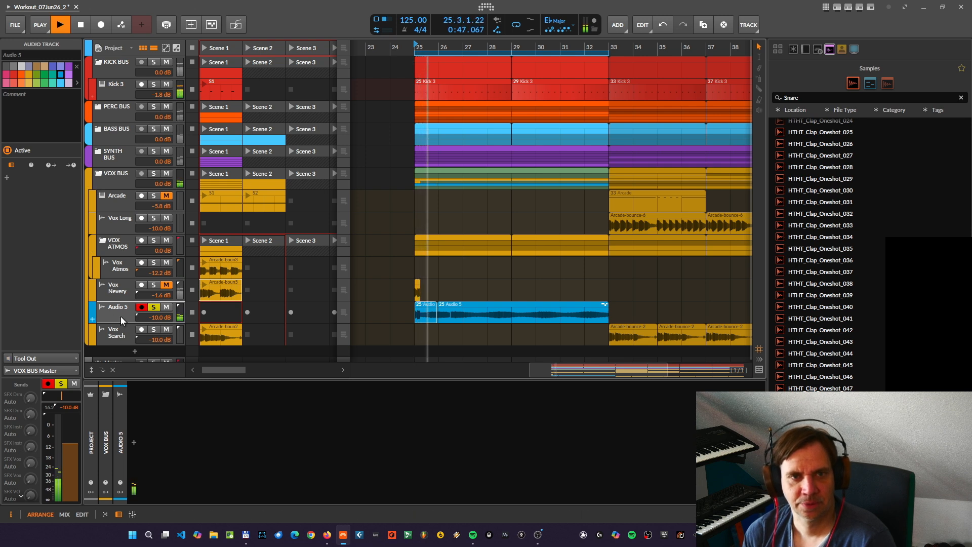
left_click(153, 307)
left_click(141, 308)
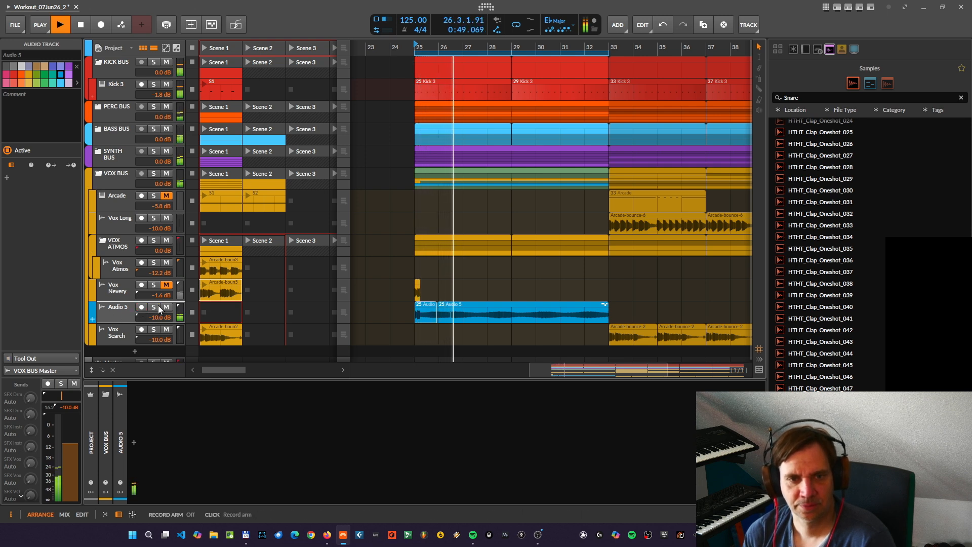
left_click(166, 307)
key("s")
key("space")
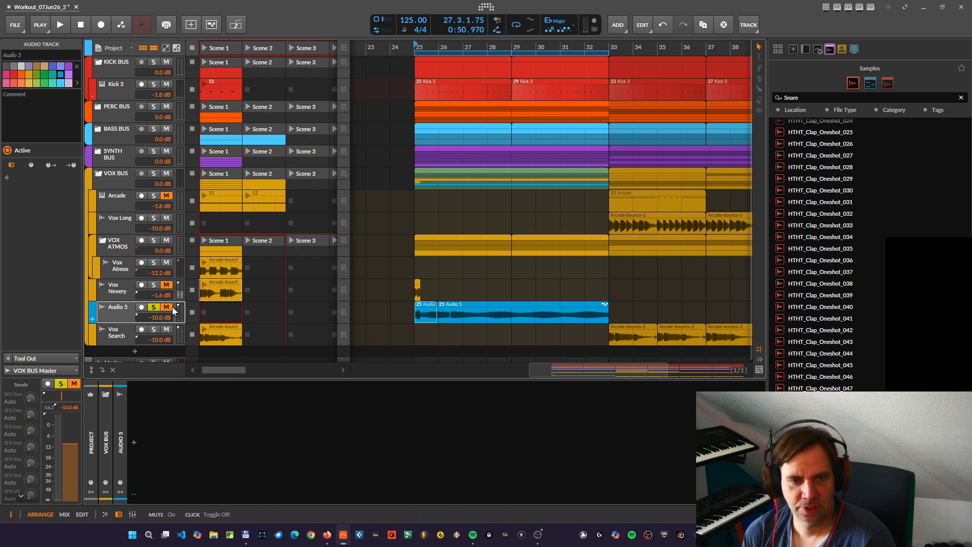
Split the recording at bar 29, move its second part to bar 25 in place of the first, and shorten it to two bars
key("2")
left_click(513, 313)
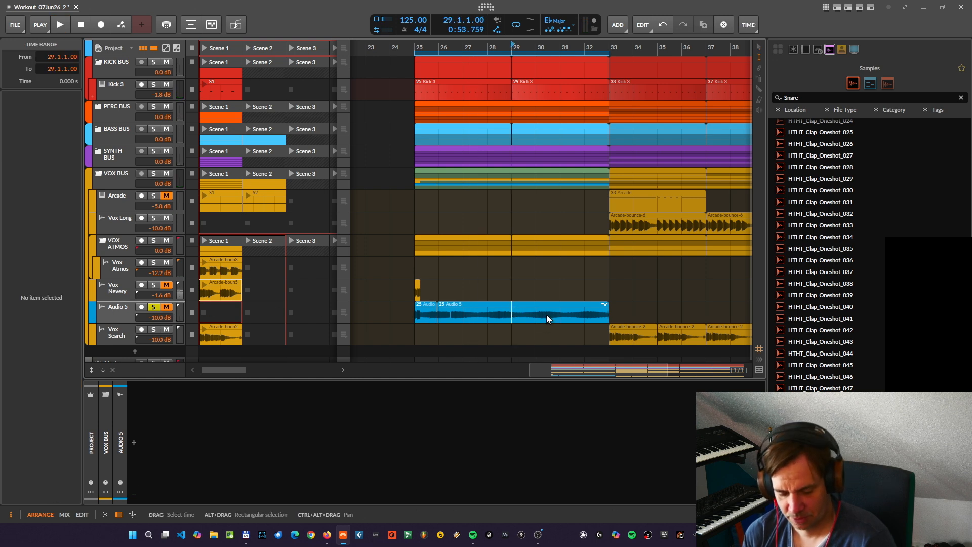
key("ctrl+e")
key("2")
left_click_drag(471, 307, 454, 304)
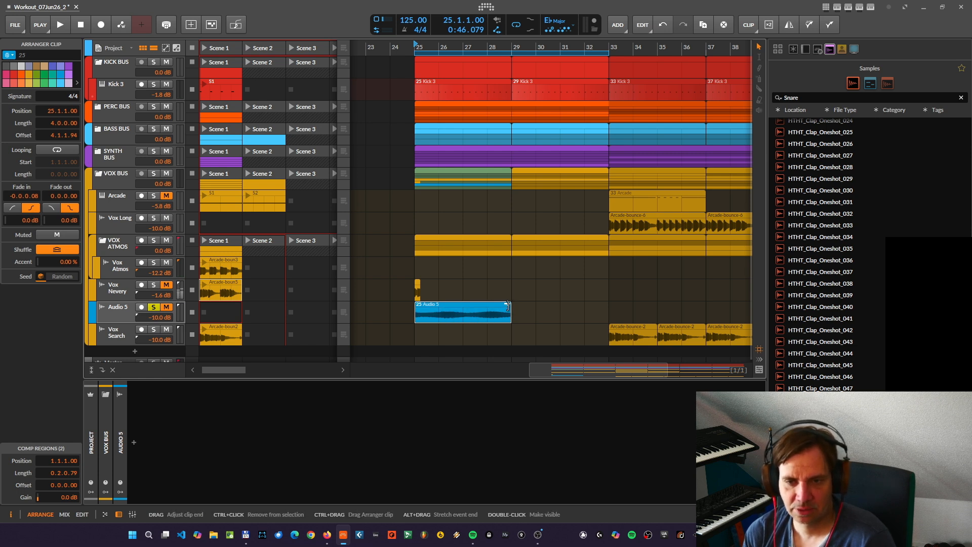
left_click_drag(506, 310, 462, 310)
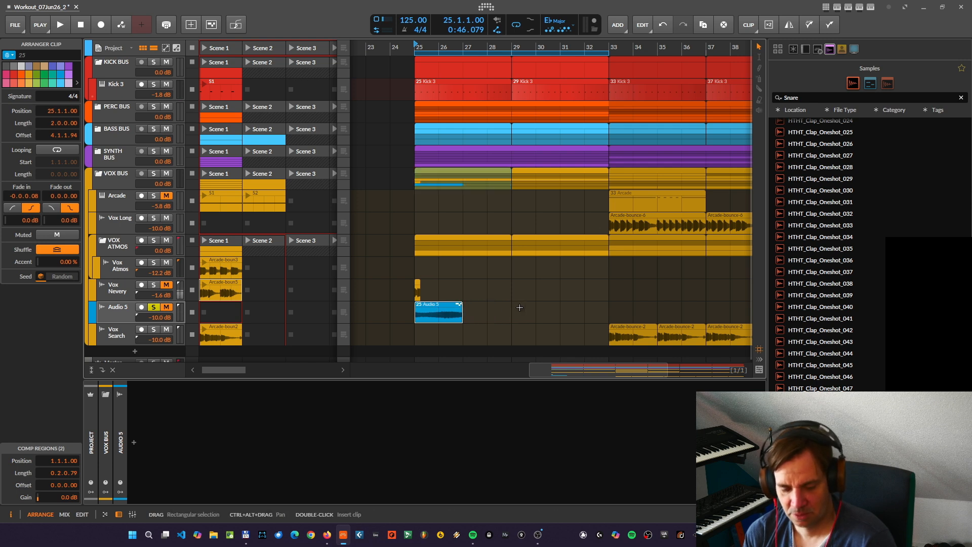
Duplicate the two-bar clip to fill bars 25 to 33 on Audio 5, and consolidate the first two clips into one
key("ctrl+d")
left_click_drag(530, 314, 423, 307)
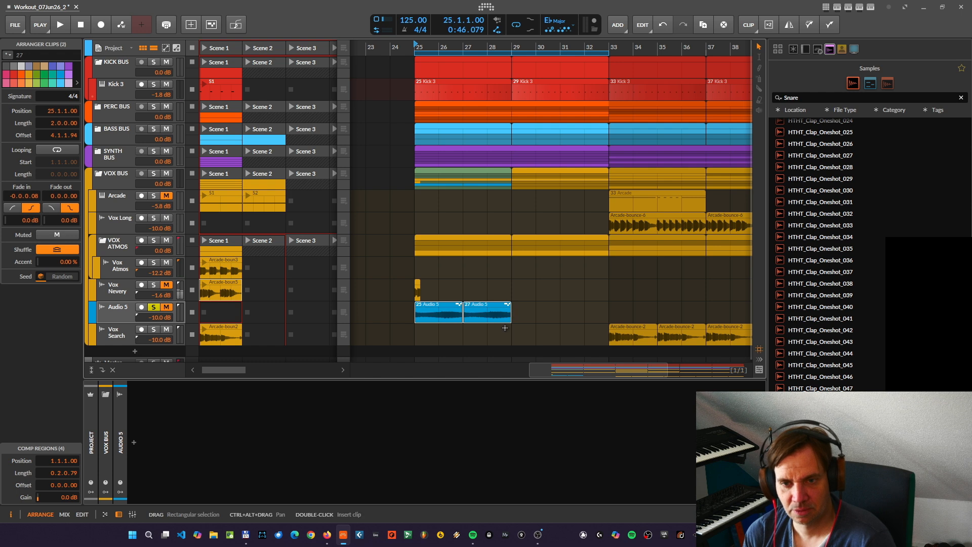
key("ctrl+d")
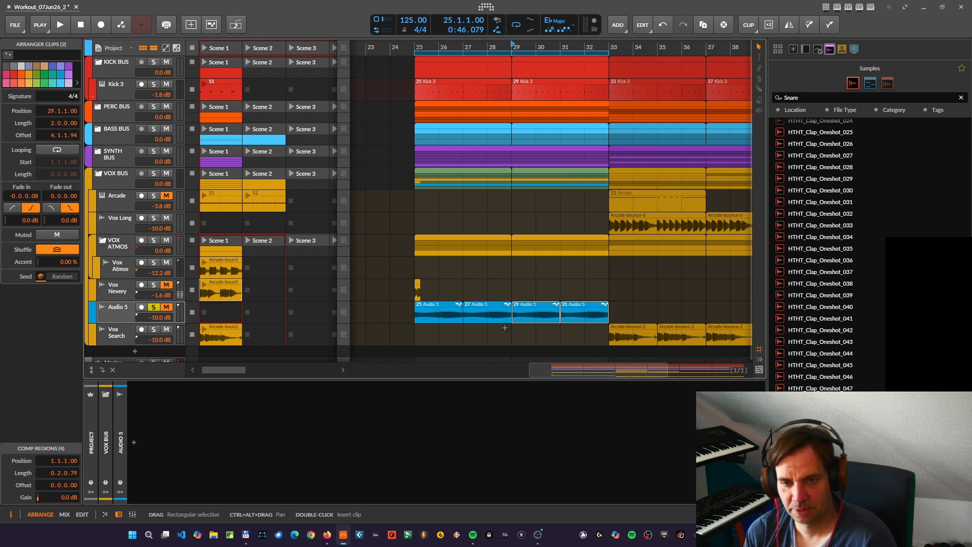
left_click_drag(443, 288, 491, 318)
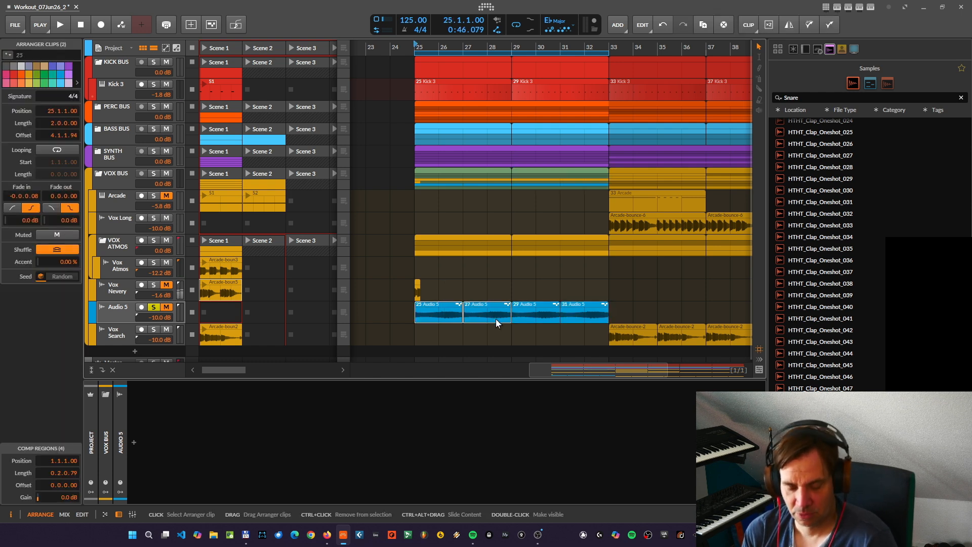
key("ctrl+j")
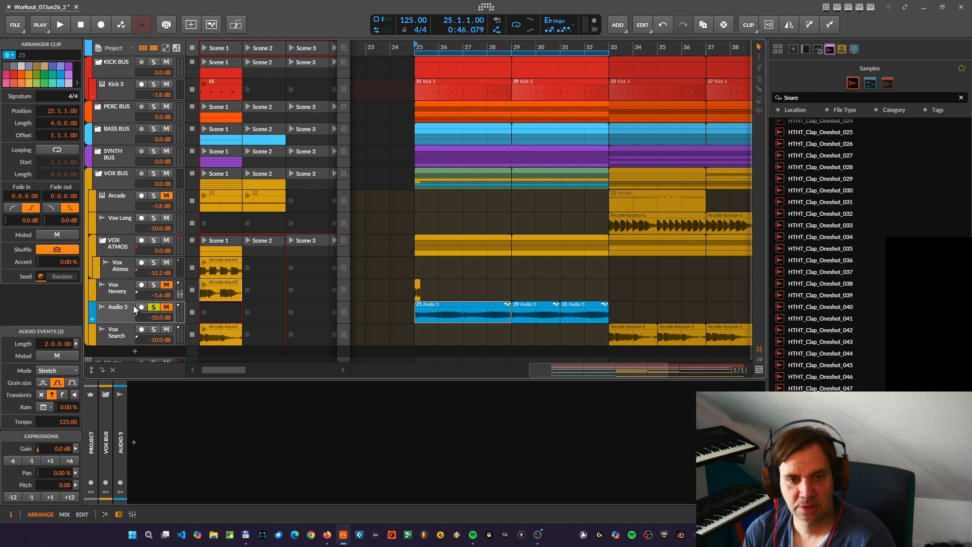
Unmute and unsolo Audio 5, and lower its volume to -19.6 dB while playing the mix from bar 25
left_click(112, 306)
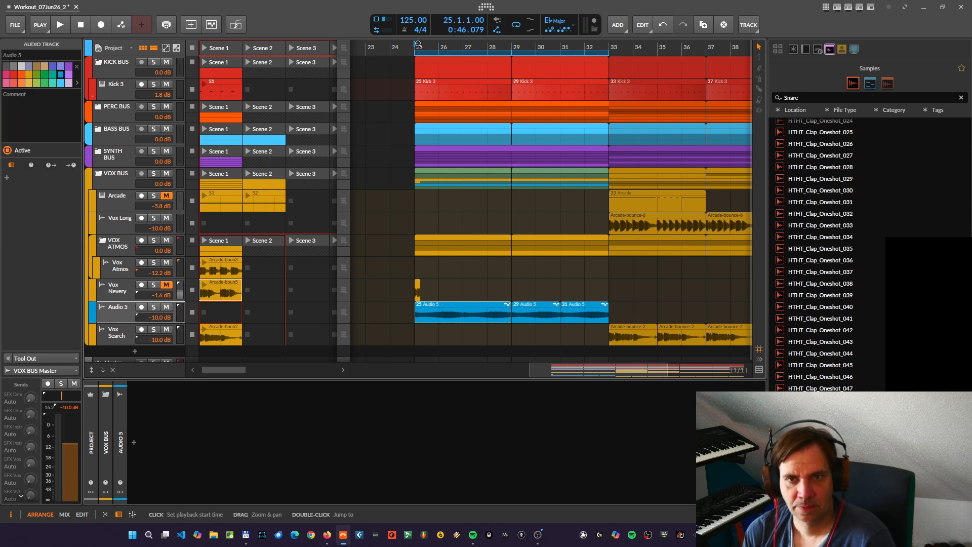
key("space")
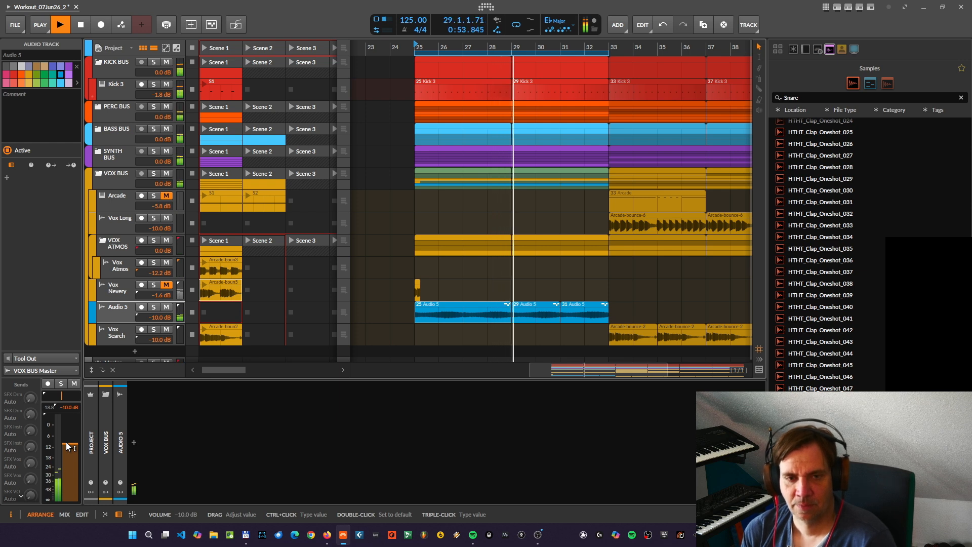
left_click_drag(66, 446, 66, 447)
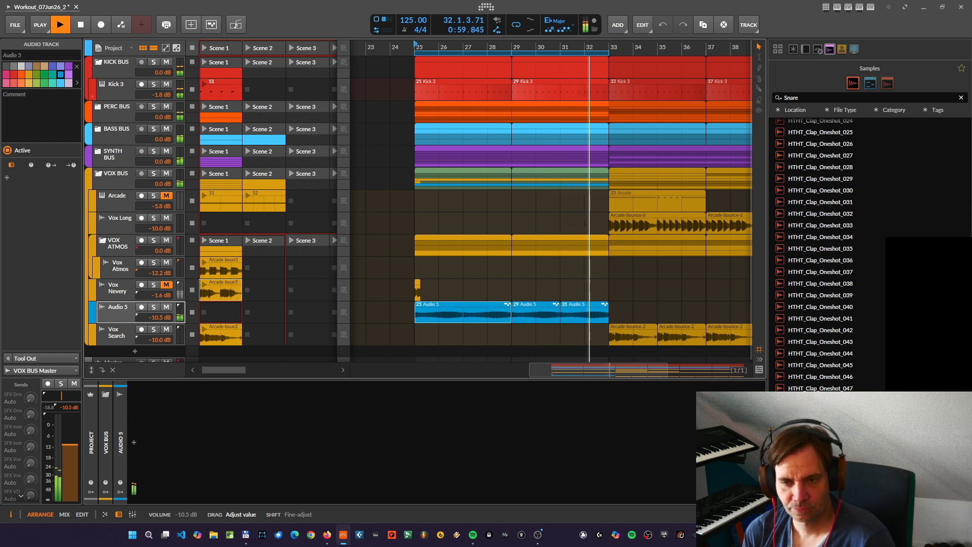
key("space")
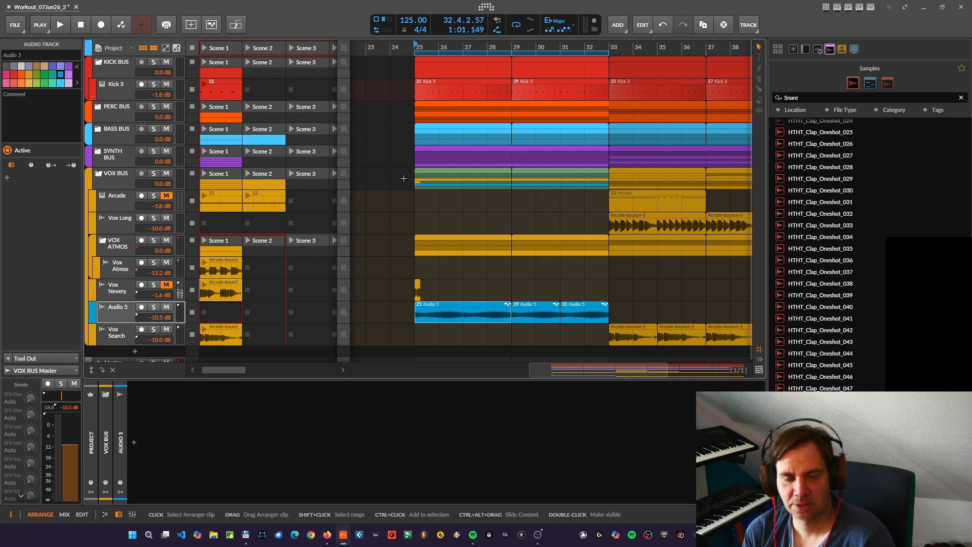
left_click_drag(70, 445, 71, 453)
key("space")
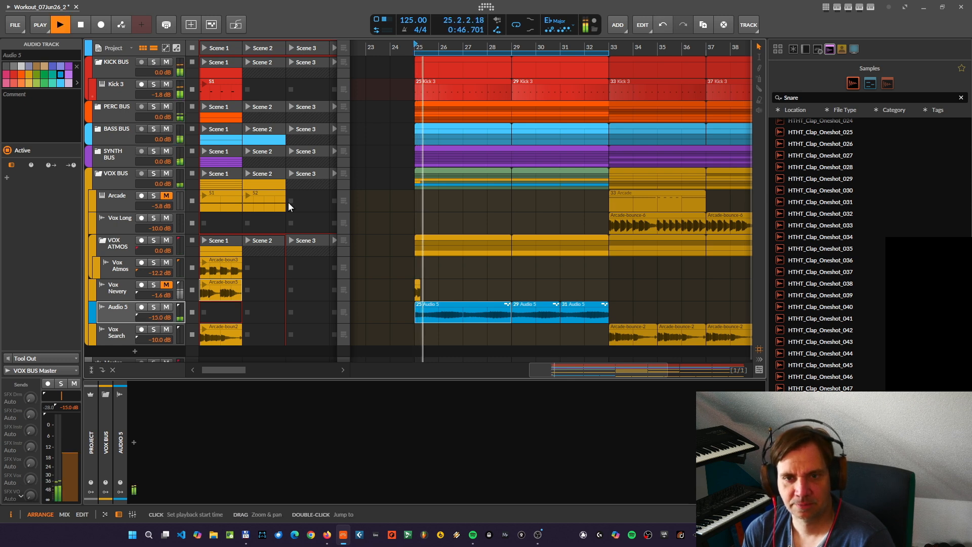
left_click_drag(68, 451, 68, 459)
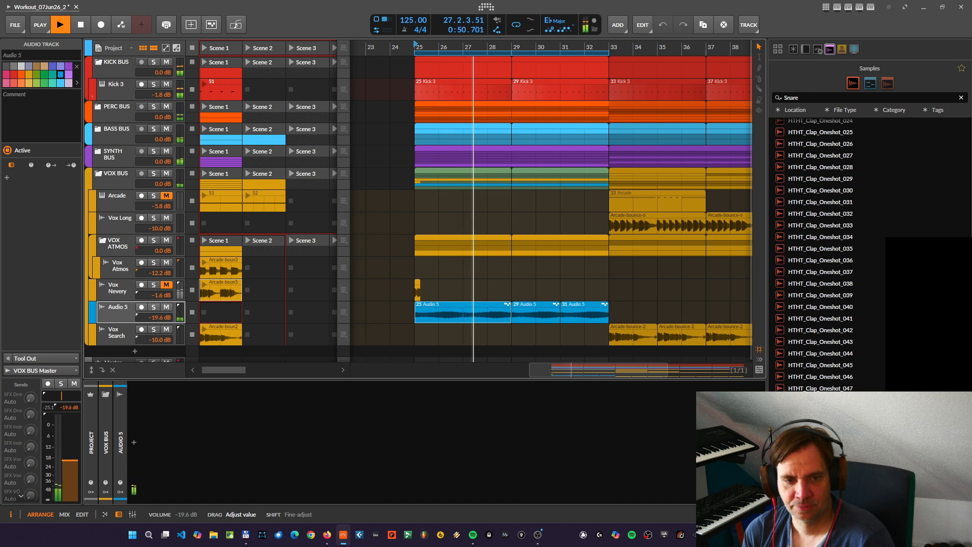
key("space")
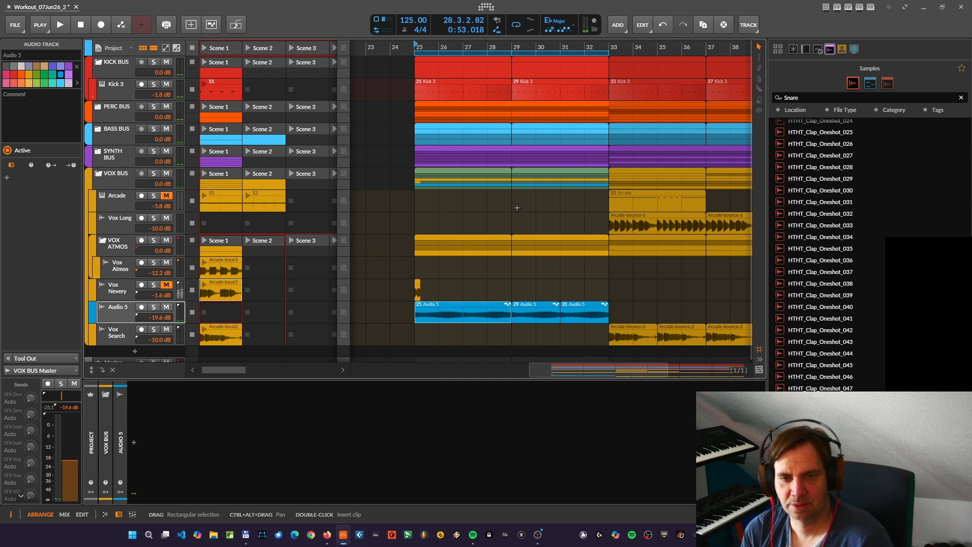